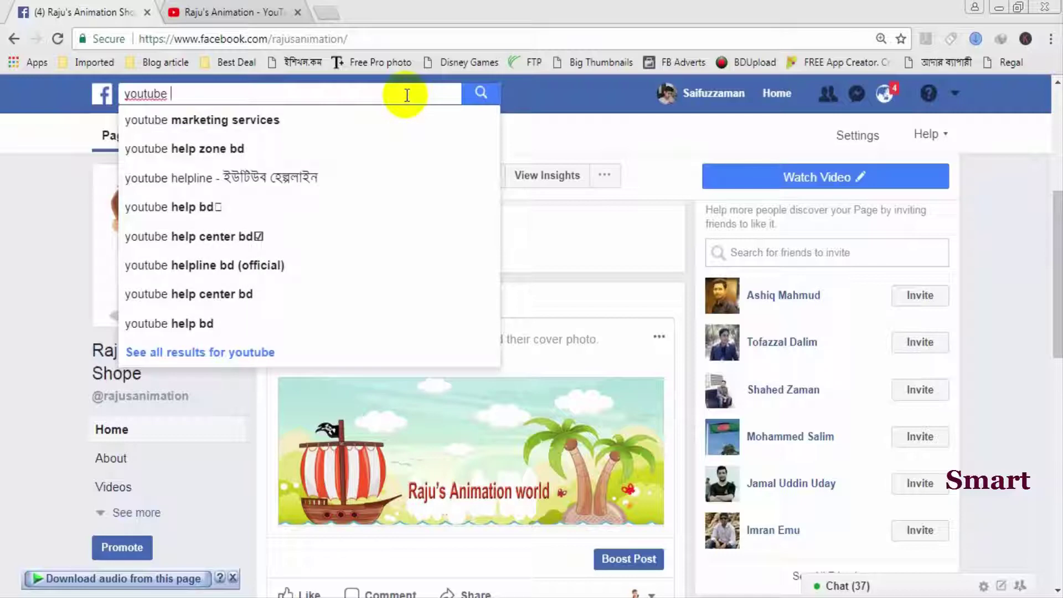
Search for "youtube app" and open the Youtube Tab app page from the results
{"action": "type", "text": "app"}
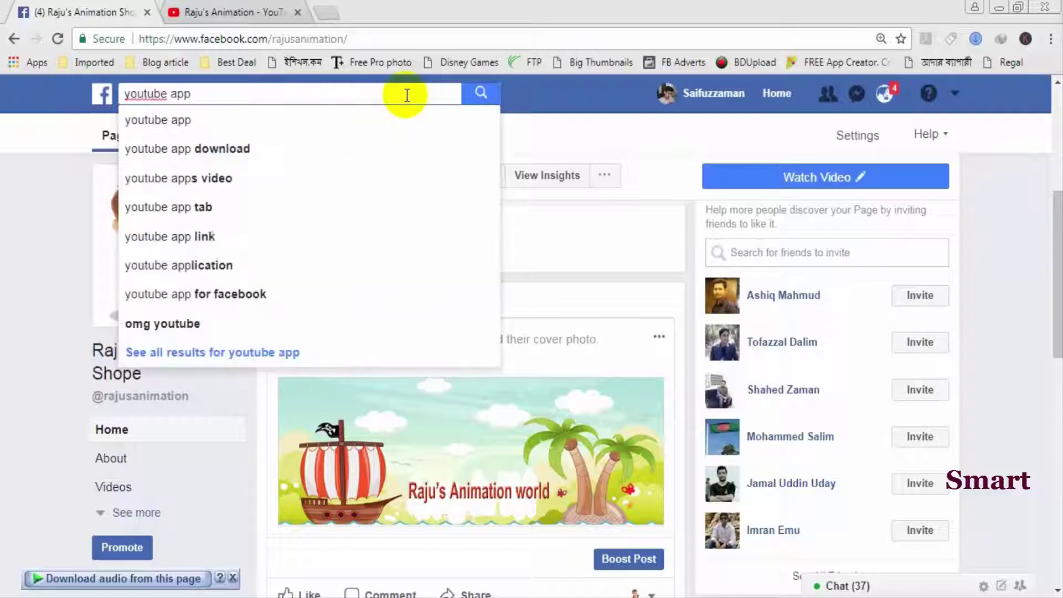
{"action": "key", "text": "Return"}
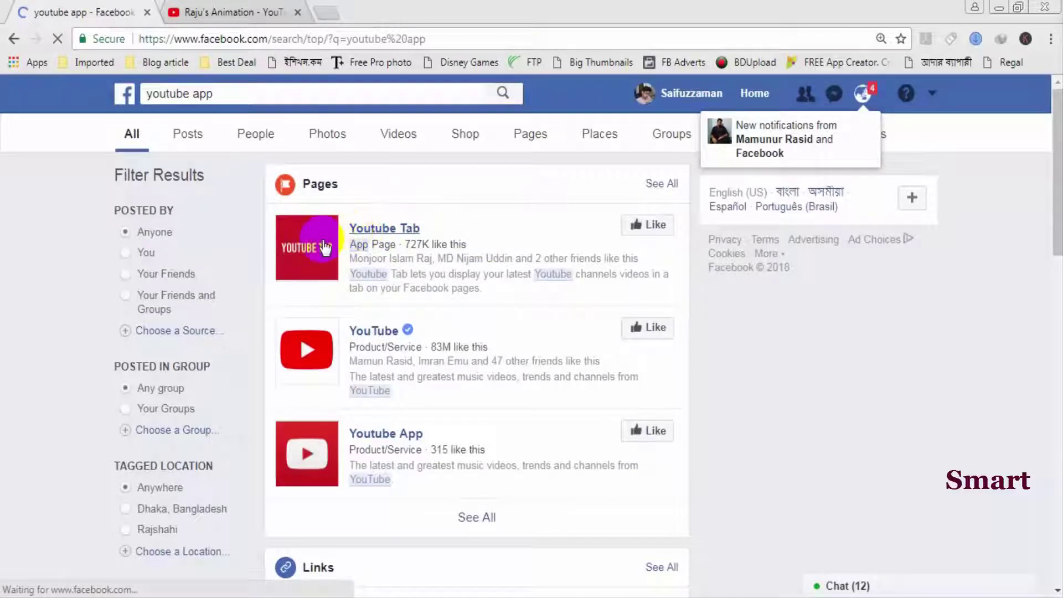
{"action": "left_click", "coordinate": [396, 229]}
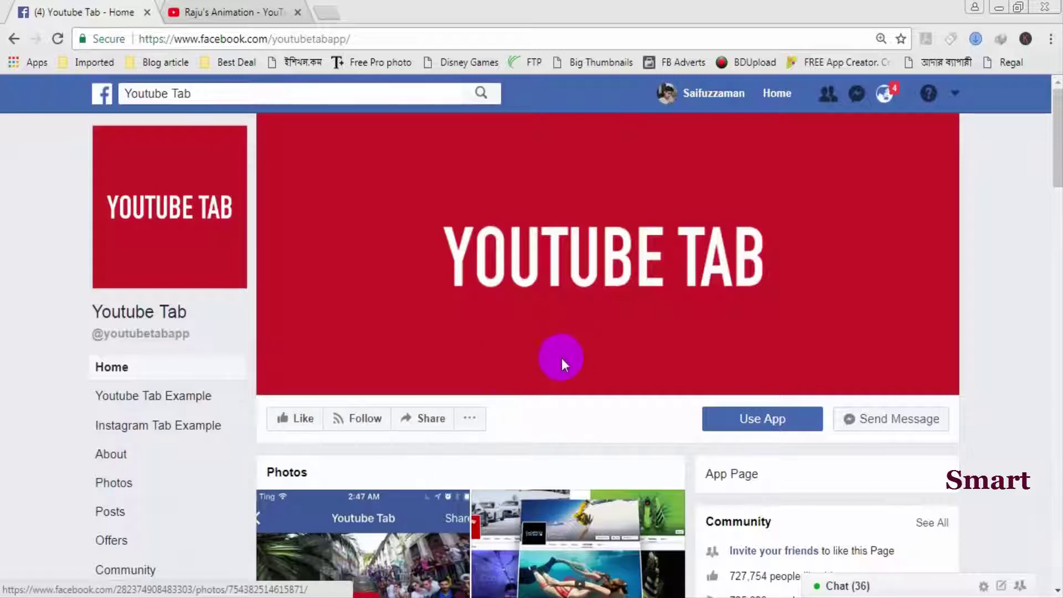
Use the Youtube Tab app and add it as a page tab to the Raju's Animation Shope page
{"action": "scroll", "coordinate": [598, 348], "scroll_direction": "down", "scroll_amount": 3}
{"action": "left_click", "coordinate": [751, 260]}
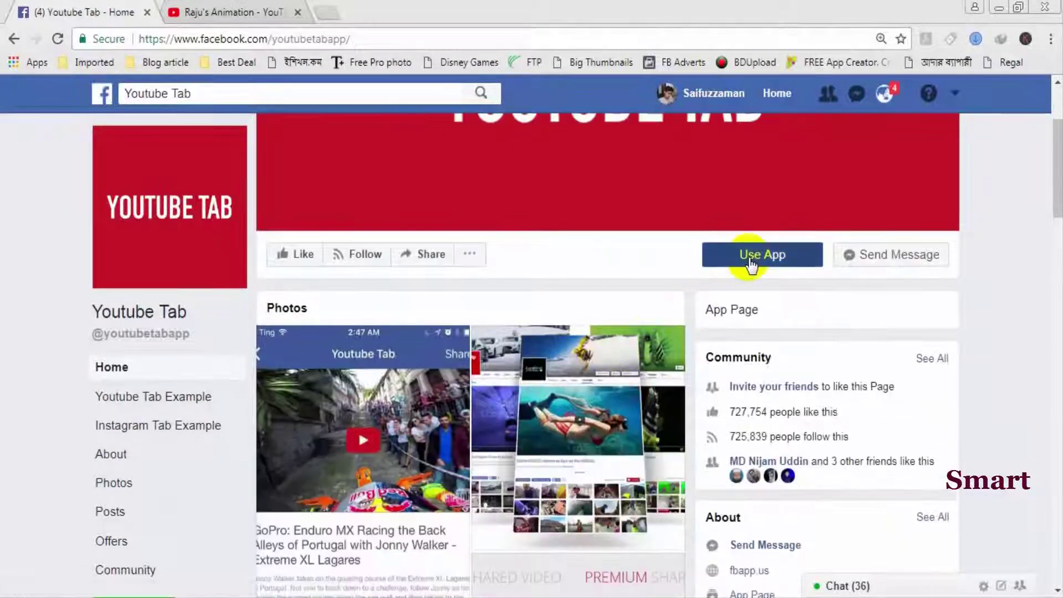
{"action": "left_click", "coordinate": [755, 260]}
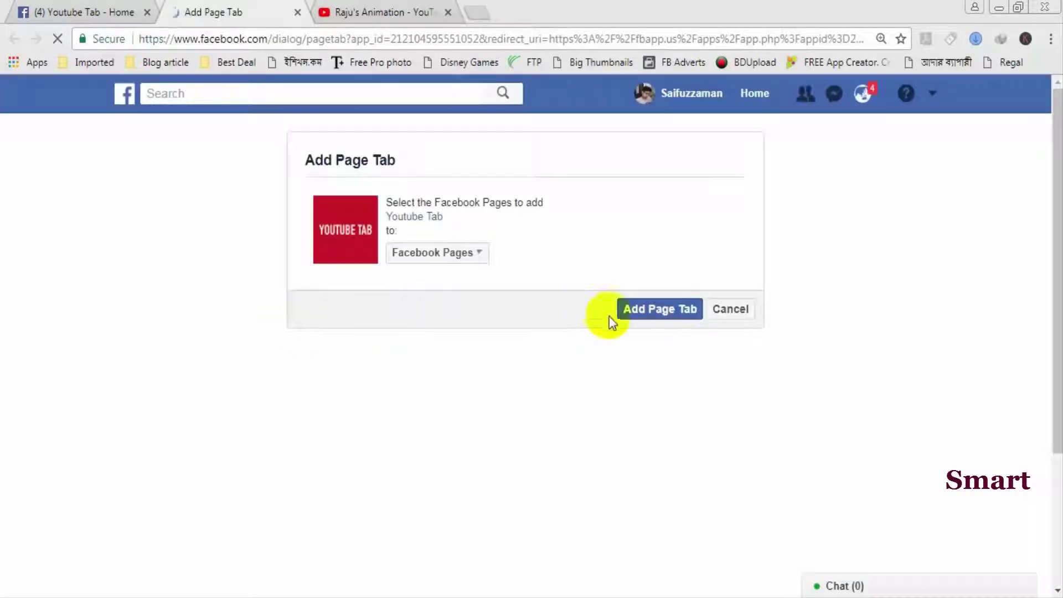
{"action": "left_click", "coordinate": [481, 253]}
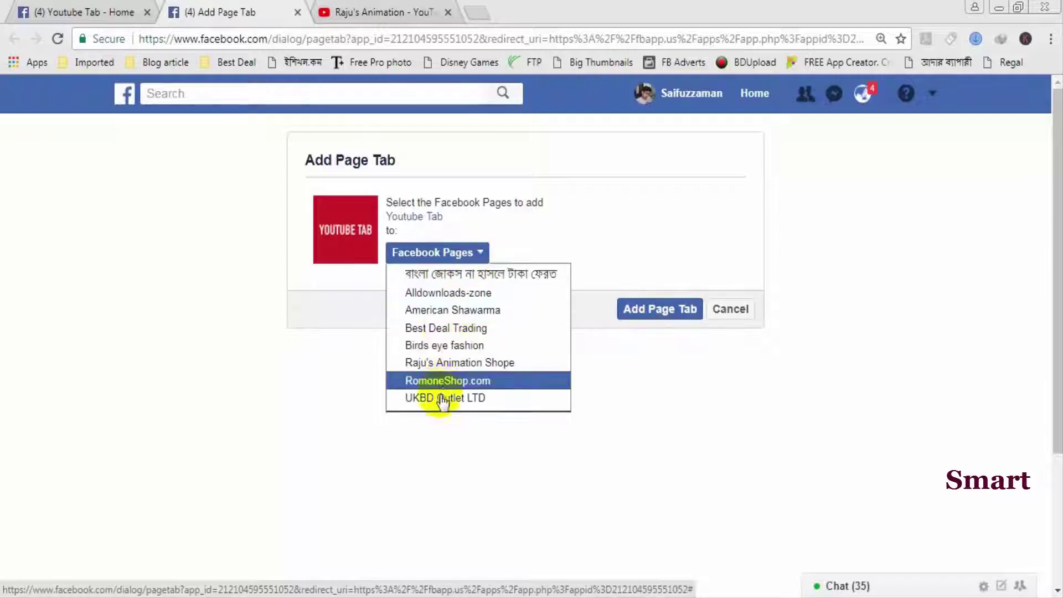
{"action": "left_click", "coordinate": [442, 363]}
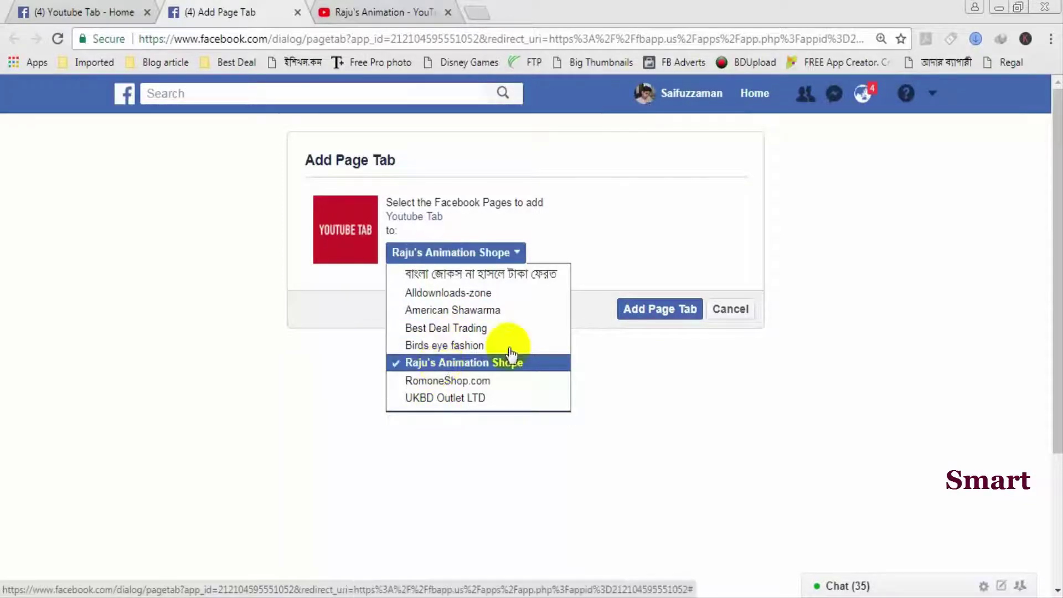
{"action": "left_click", "coordinate": [658, 313]}
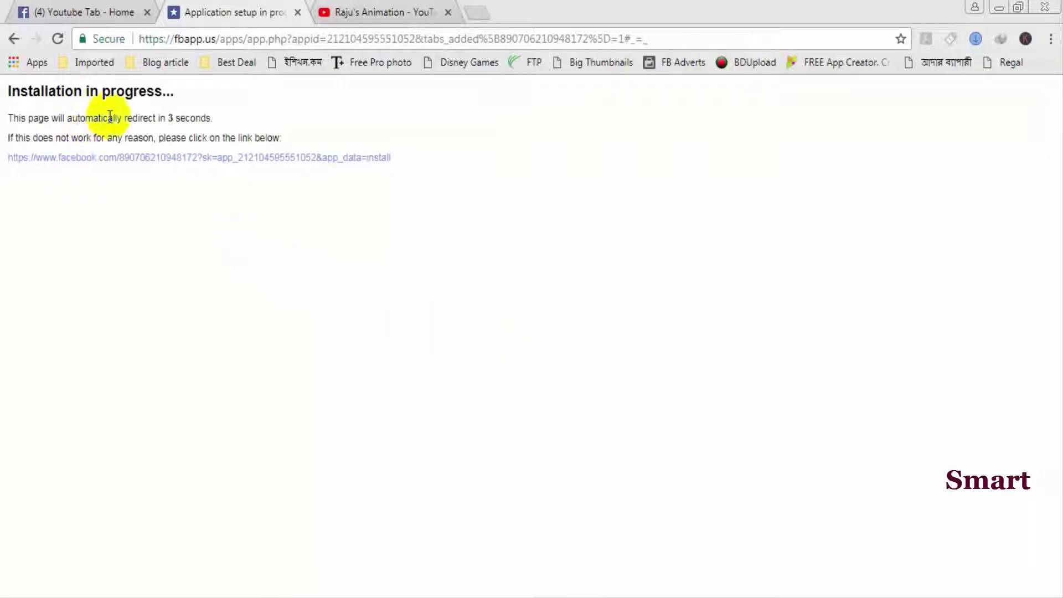
{"action": "left_click_drag", "start_coordinate": [129, 117], "coordinate": [234, 119]}
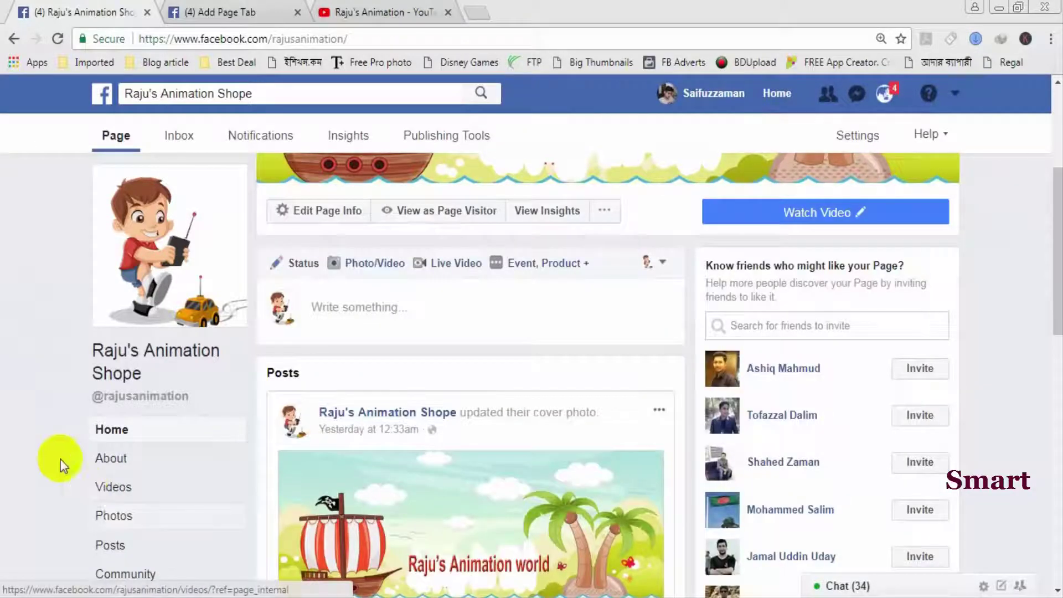
Open the YouTube section of the Raju's Animation Shope page, look through its sample videos and expand its application settings
{"action": "scroll", "coordinate": [61, 460], "scroll_direction": "down", "scroll_amount": 2}
{"action": "scroll", "coordinate": [41, 439], "scroll_direction": "down", "scroll_amount": 1}
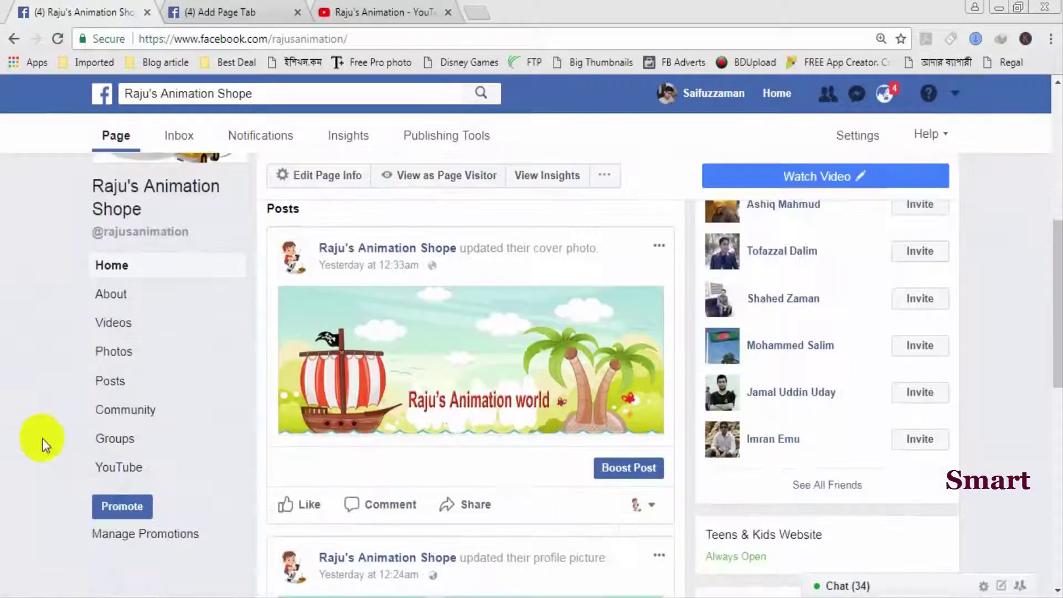
{"action": "left_click", "coordinate": [137, 465]}
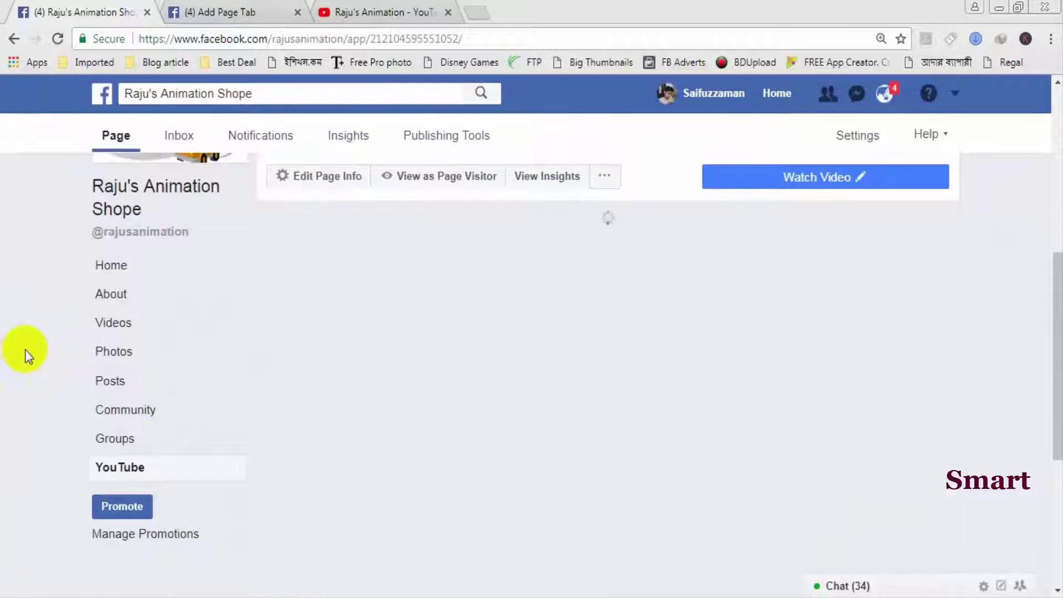
{"action": "scroll", "coordinate": [25, 350], "scroll_direction": "up", "scroll_amount": 1}
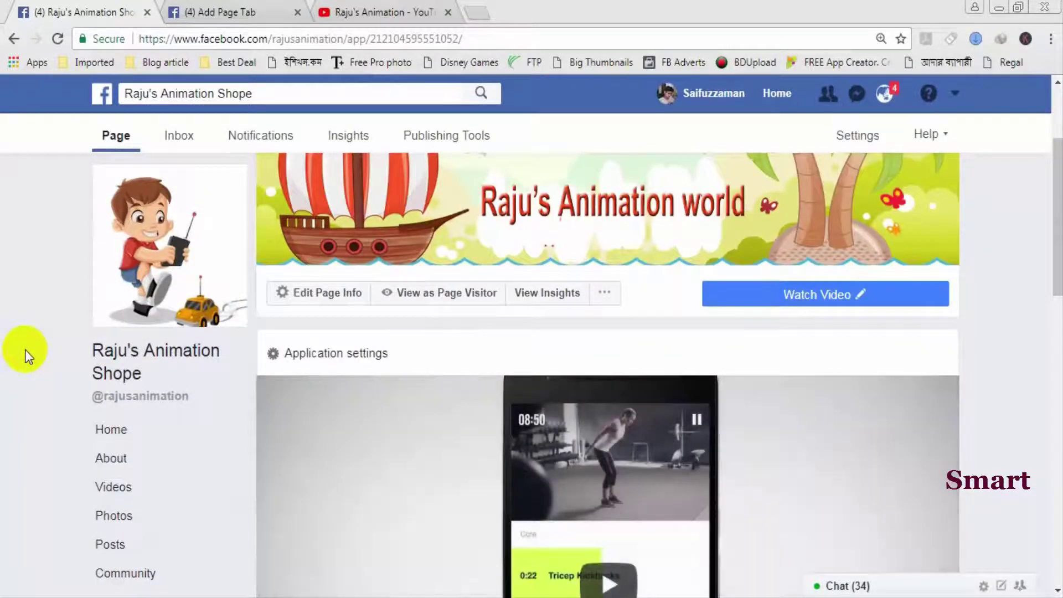
{"action": "scroll", "coordinate": [25, 350], "scroll_direction": "down", "scroll_amount": 3}
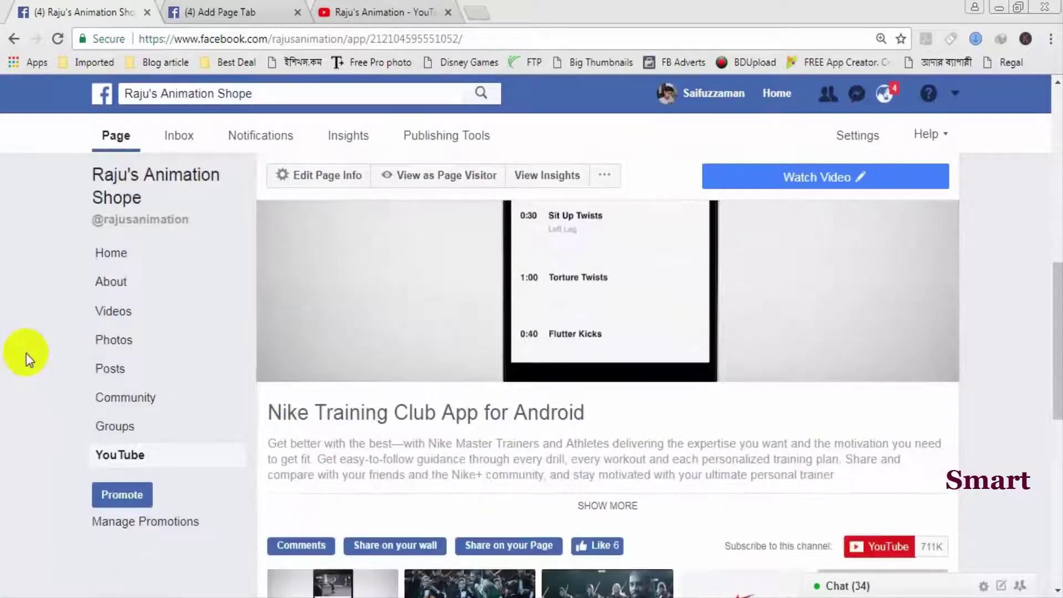
{"action": "scroll", "coordinate": [25, 353], "scroll_direction": "down", "scroll_amount": 4}
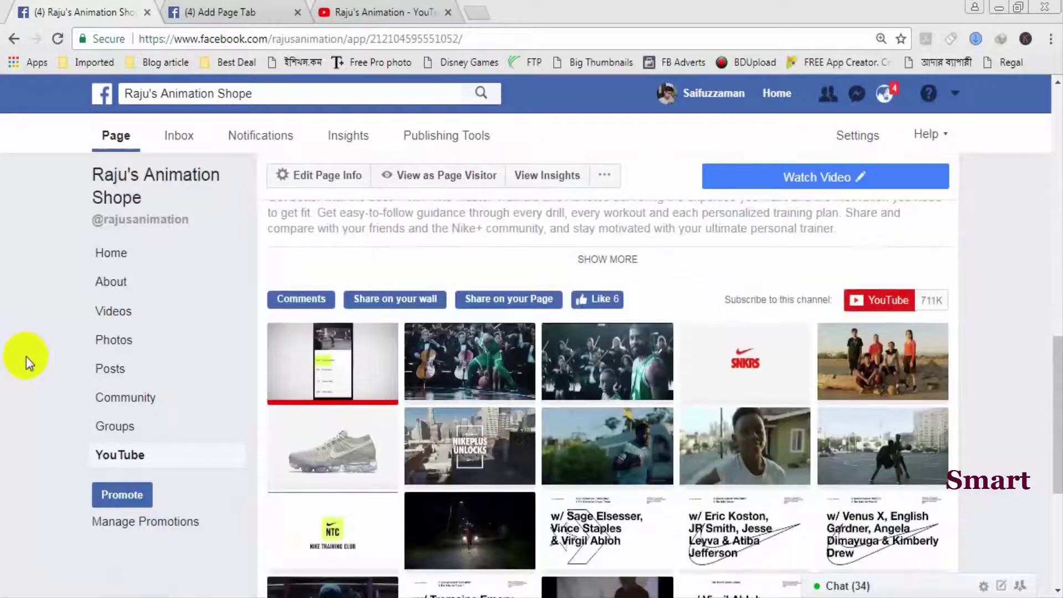
{"action": "scroll", "coordinate": [26, 357], "scroll_direction": "up", "scroll_amount": 7}
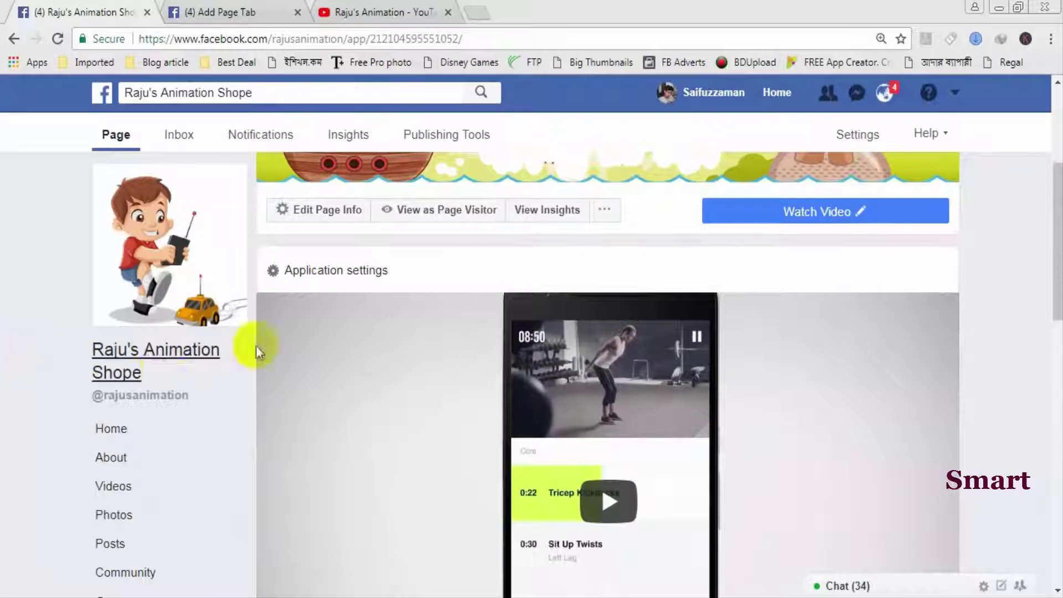
{"action": "left_click", "coordinate": [307, 270]}
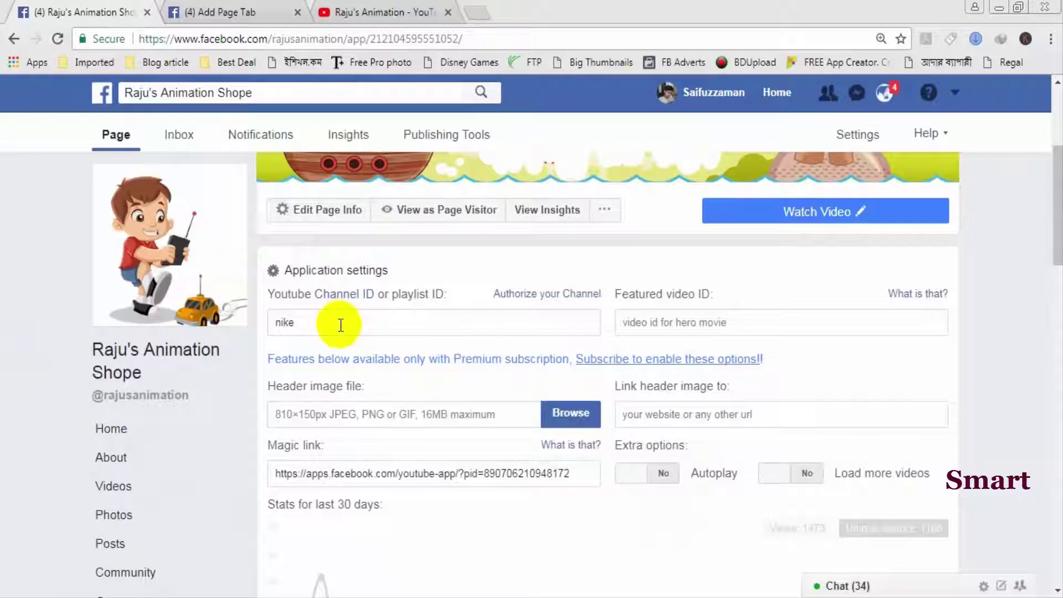
Copy the channel ID from the web address of the Raju's Animation YouTube channel
{"action": "left_click", "coordinate": [381, 11]}
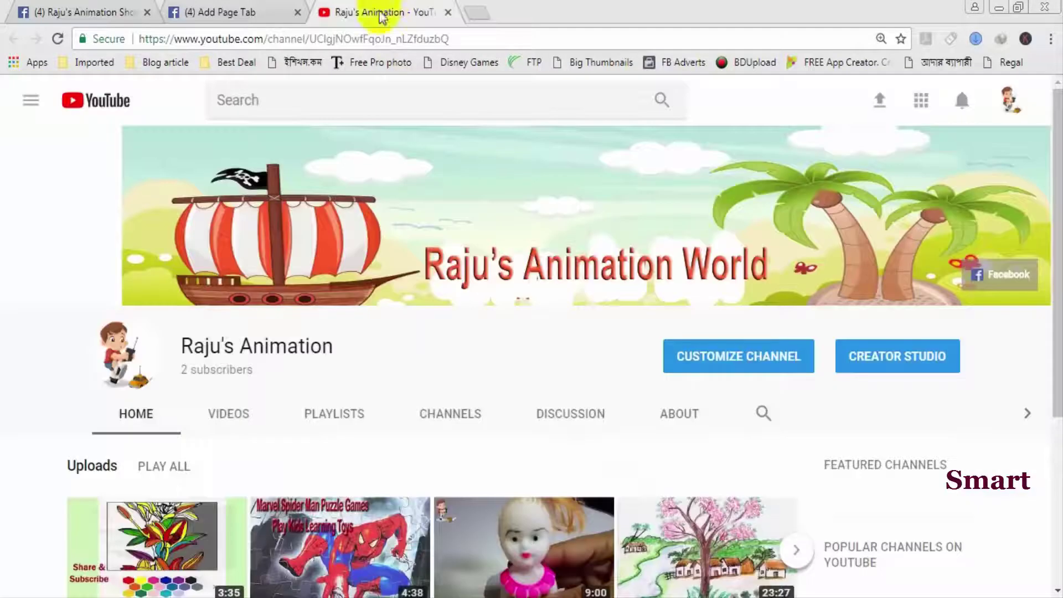
{"action": "left_click_drag", "start_coordinate": [310, 38], "coordinate": [457, 40]}
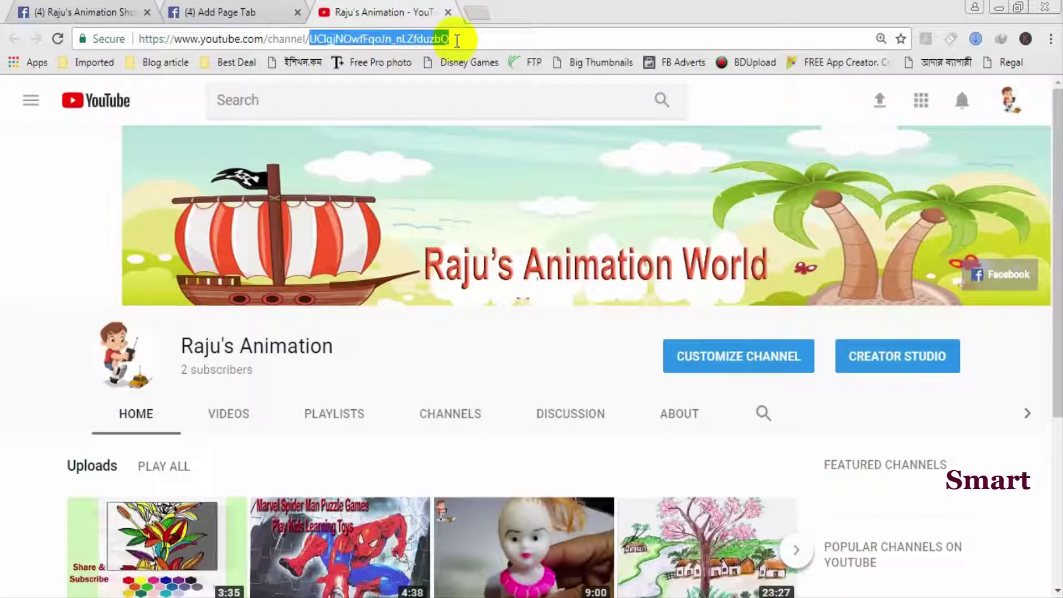
{"action": "right_click", "coordinate": [435, 35]}
{"action": "left_click", "coordinate": [468, 95]}
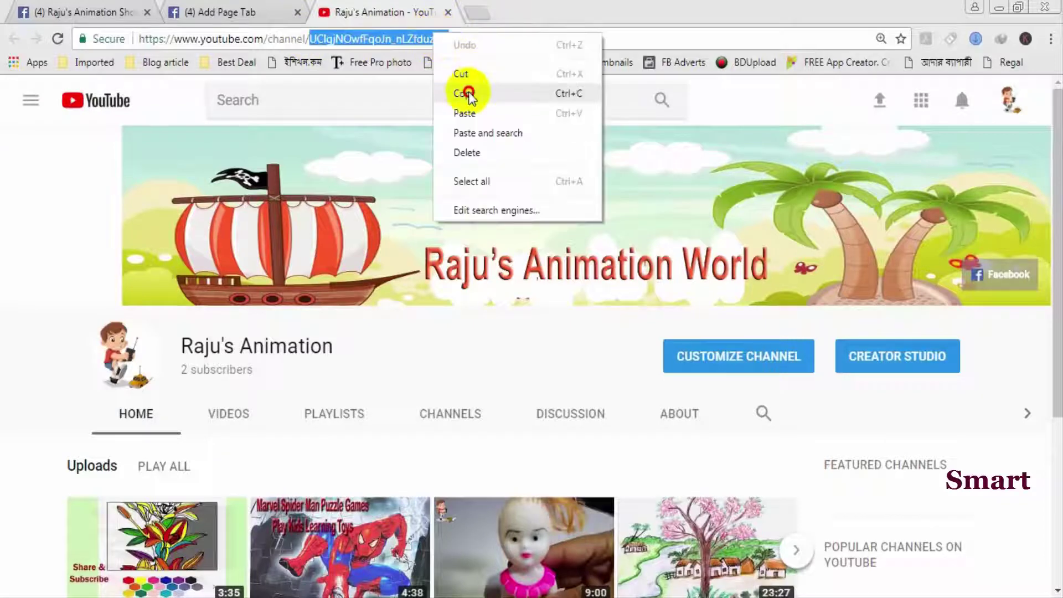
Close the leftover Add Page Tab page and replace "nike" in the app's Youtube Channel ID setting with the copied channel ID
{"action": "left_click", "coordinate": [219, 11]}
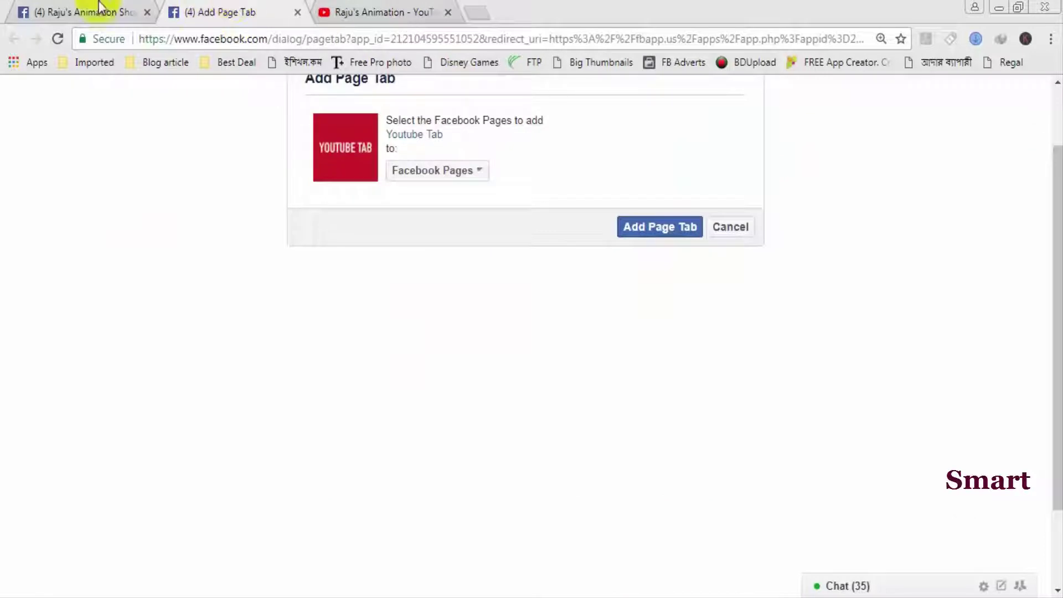
{"action": "left_click", "coordinate": [298, 11]}
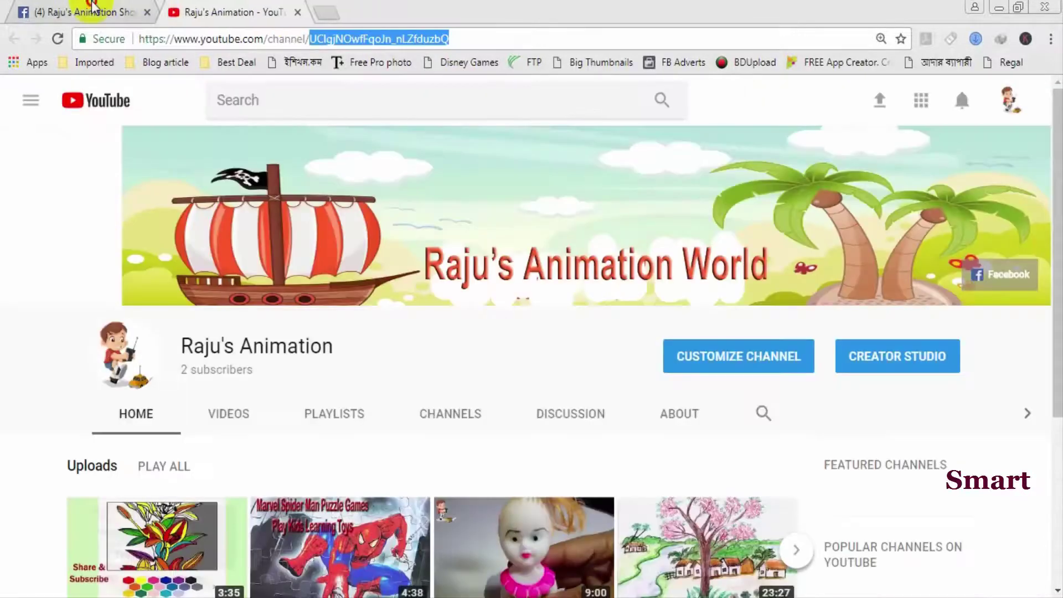
{"action": "left_click", "coordinate": [91, 6]}
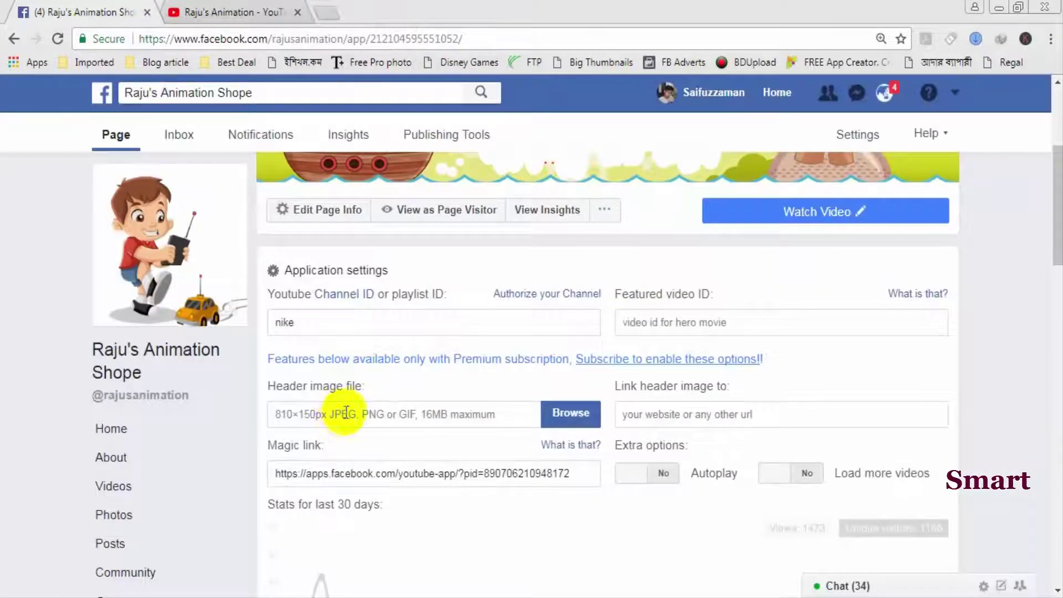
{"action": "right_click", "coordinate": [344, 317]}
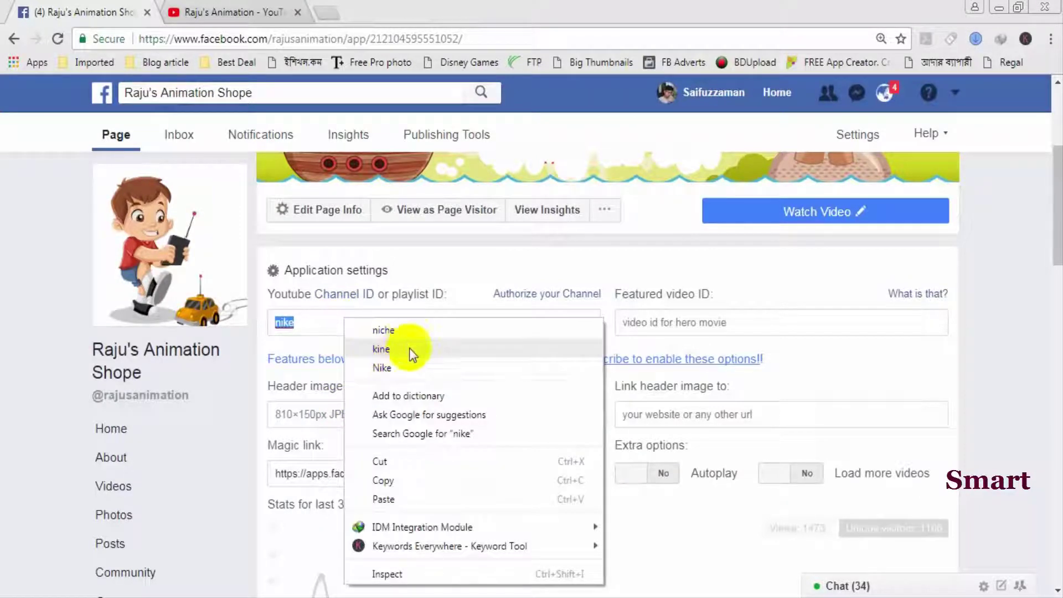
{"action": "left_click", "coordinate": [386, 499]}
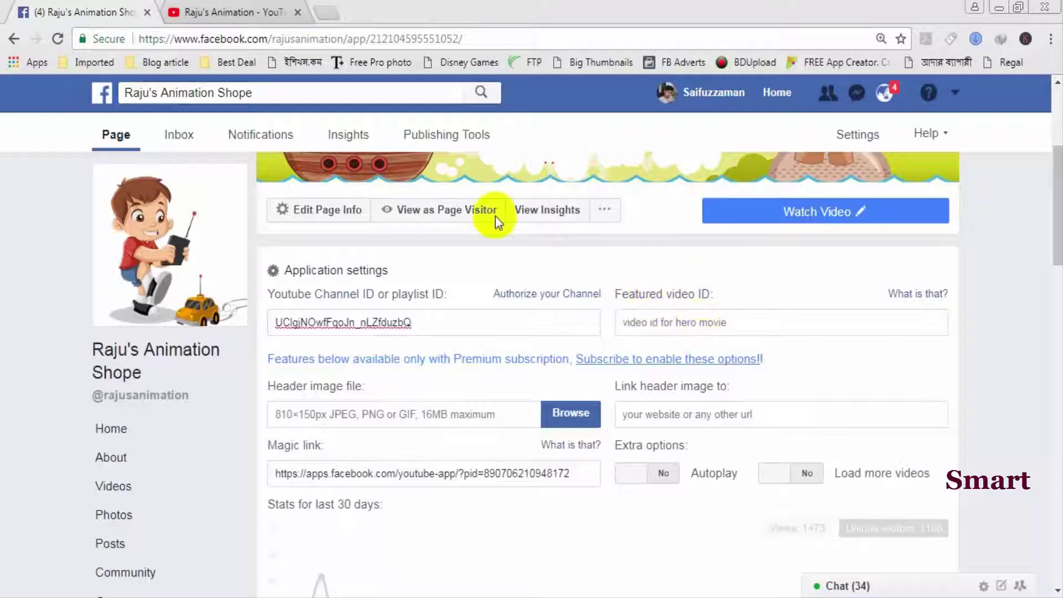
Copy the link of the "Marvel Spider Man Puzzle Games Junior Play Kids" video from the YouTube channel's uploads
{"action": "left_click", "coordinate": [235, 8]}
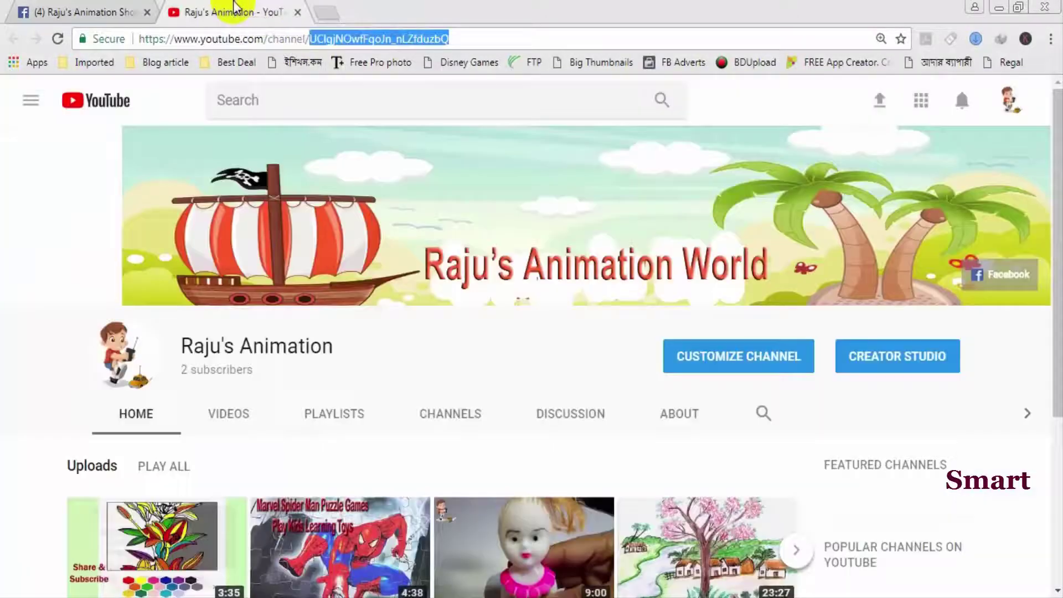
{"action": "scroll", "coordinate": [31, 332], "scroll_direction": "down", "scroll_amount": 4}
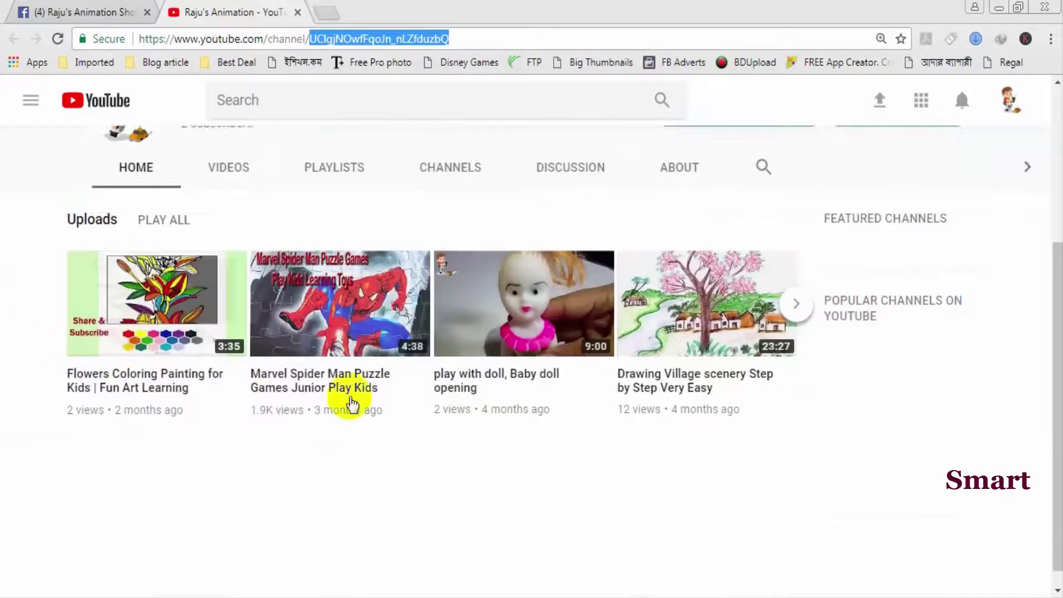
{"action": "right_click", "coordinate": [324, 376]}
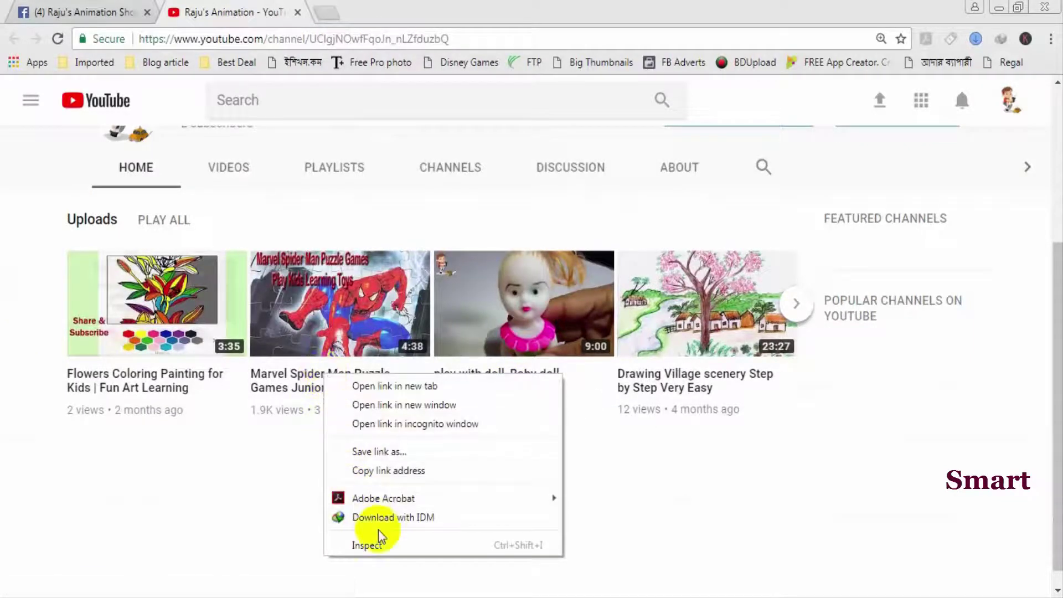
{"action": "left_click", "coordinate": [395, 470]}
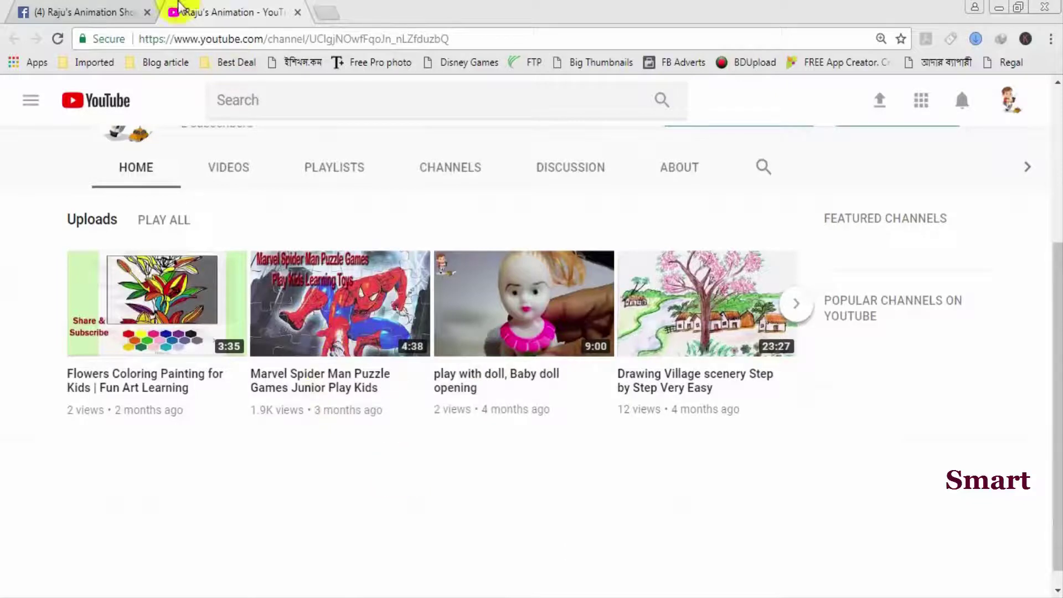
Paste the video link as the featured video ID in the app settings and trim it to Qzg_hkJuvPE
{"action": "left_click", "coordinate": [78, 12]}
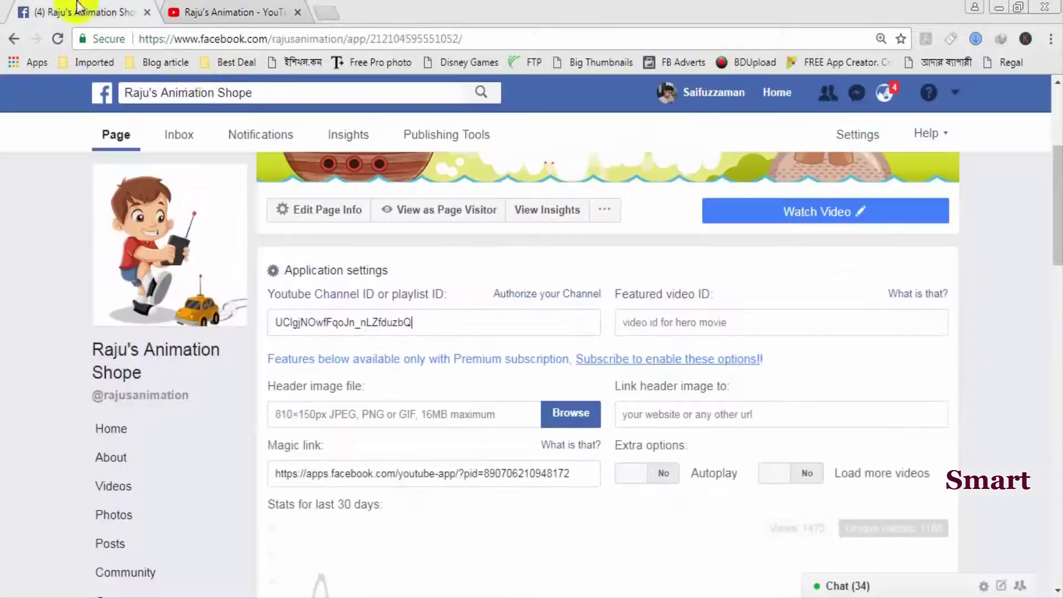
{"action": "right_click", "coordinate": [732, 322]}
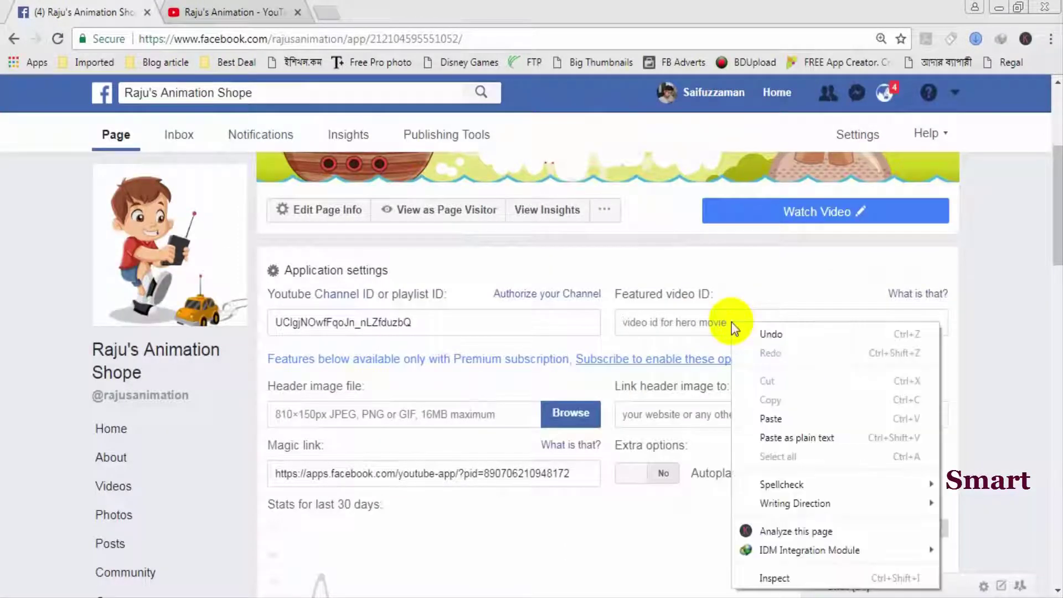
{"action": "left_click", "coordinate": [770, 421]}
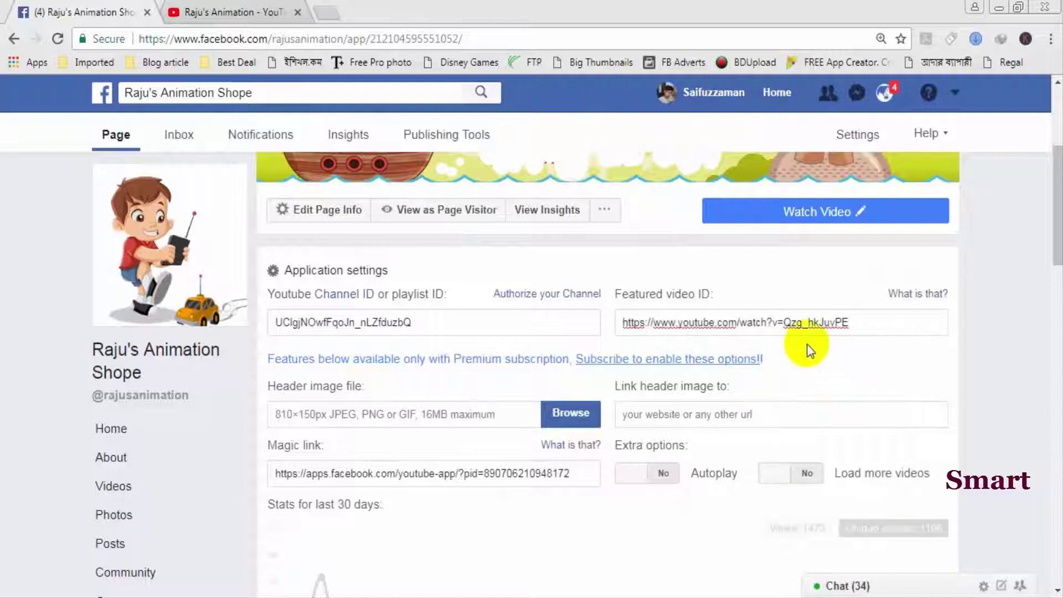
{"action": "left_click_drag", "start_coordinate": [784, 323], "coordinate": [621, 324]}
{"action": "key", "text": "BackSpace"}
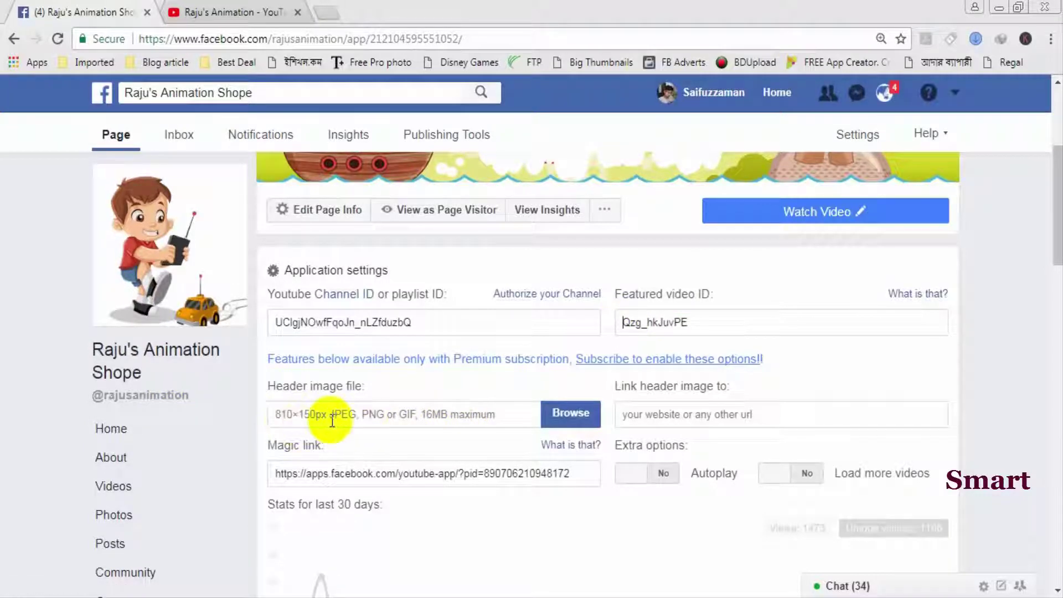
Choose logo.png as the header image file in the YouTube tab's application settings
{"action": "left_click", "coordinate": [560, 410]}
{"action": "double_click", "coordinate": [606, 130]}
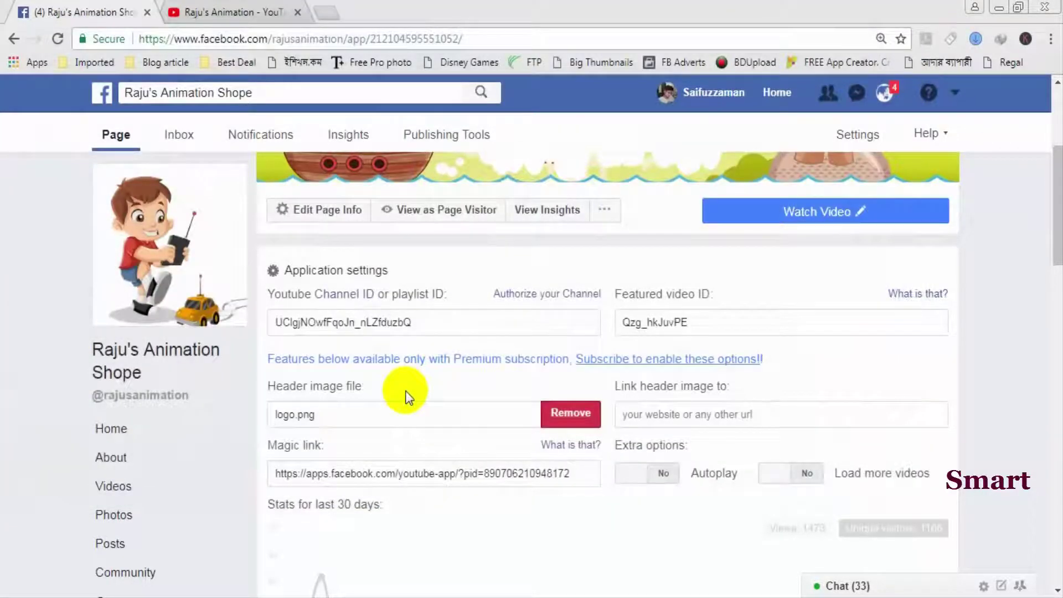
{"action": "scroll", "coordinate": [409, 393], "scroll_direction": "down", "scroll_amount": 2}
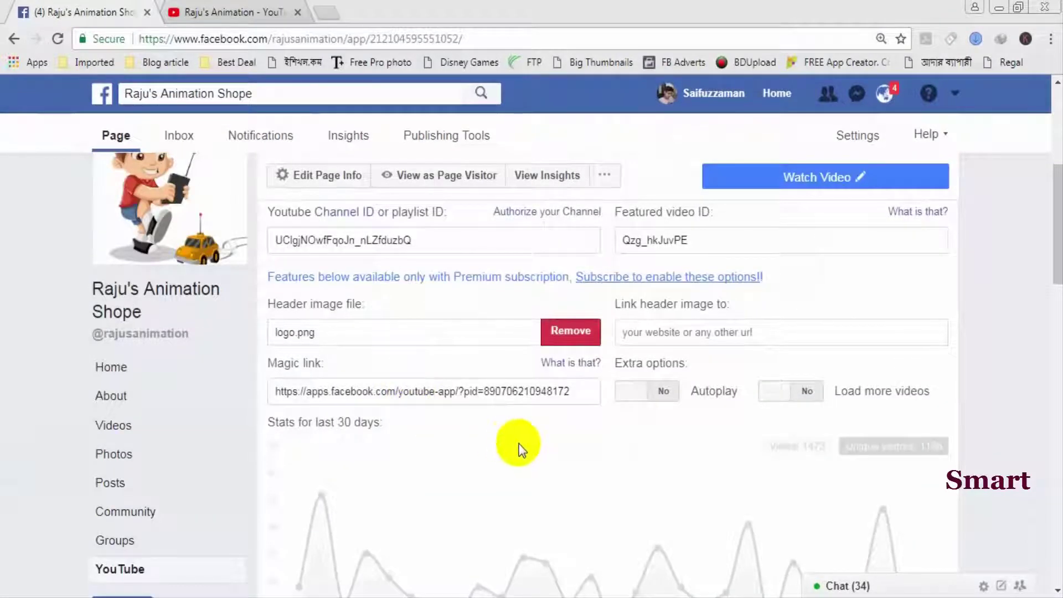
{"action": "scroll", "coordinate": [570, 444], "scroll_direction": "down", "scroll_amount": 3}
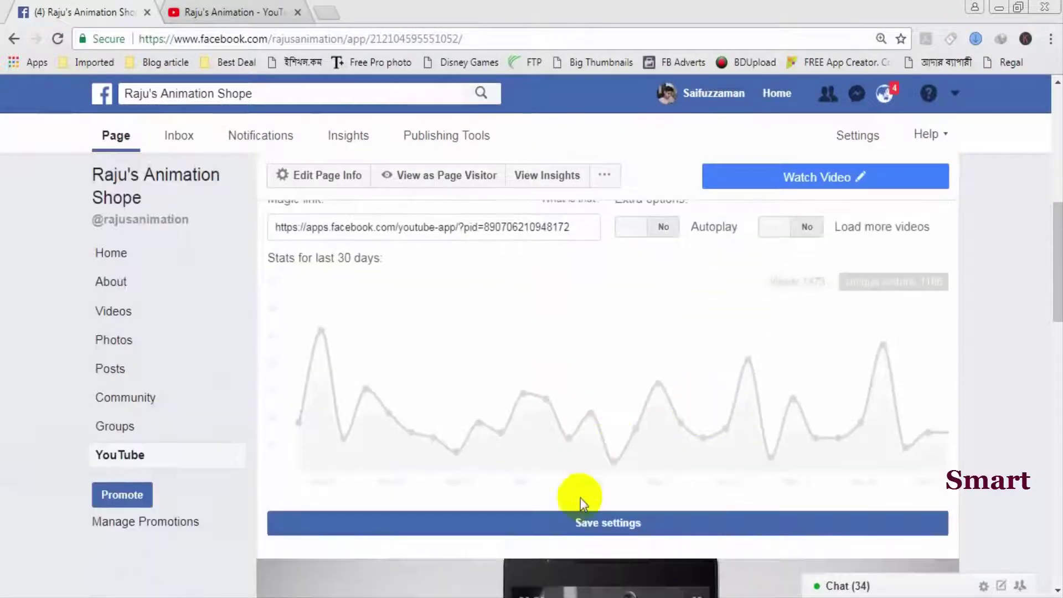
Save the YouTube tab's application settings and review the featured video and the channel's video thumbnails
{"action": "left_click", "coordinate": [578, 524]}
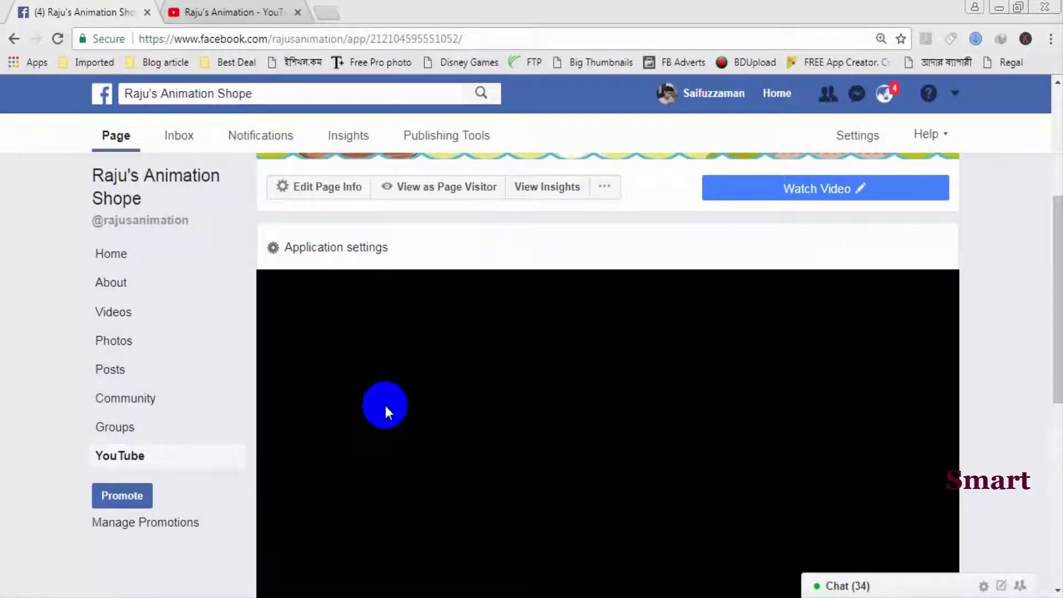
{"action": "scroll", "coordinate": [386, 409], "scroll_direction": "down", "scroll_amount": 2}
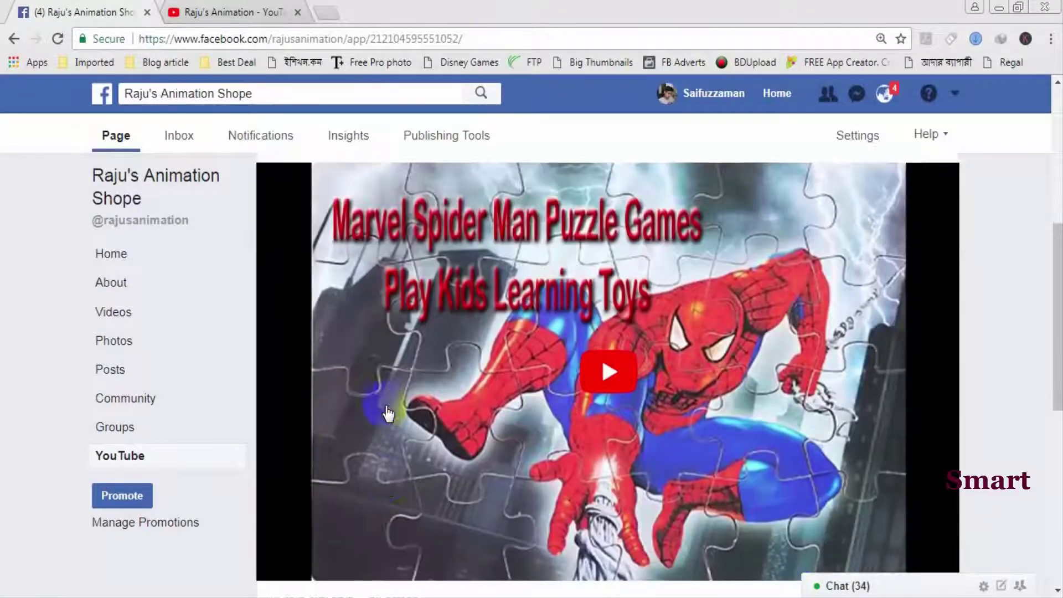
{"action": "scroll", "coordinate": [387, 413], "scroll_direction": "down", "scroll_amount": 7}
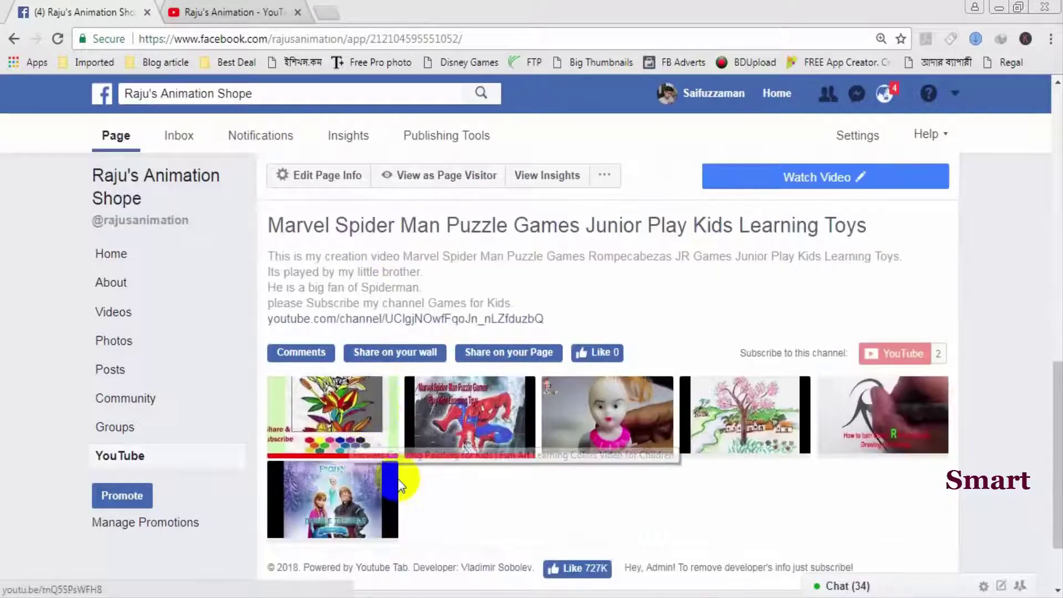
{"action": "scroll", "coordinate": [451, 482], "scroll_direction": "down", "scroll_amount": 2}
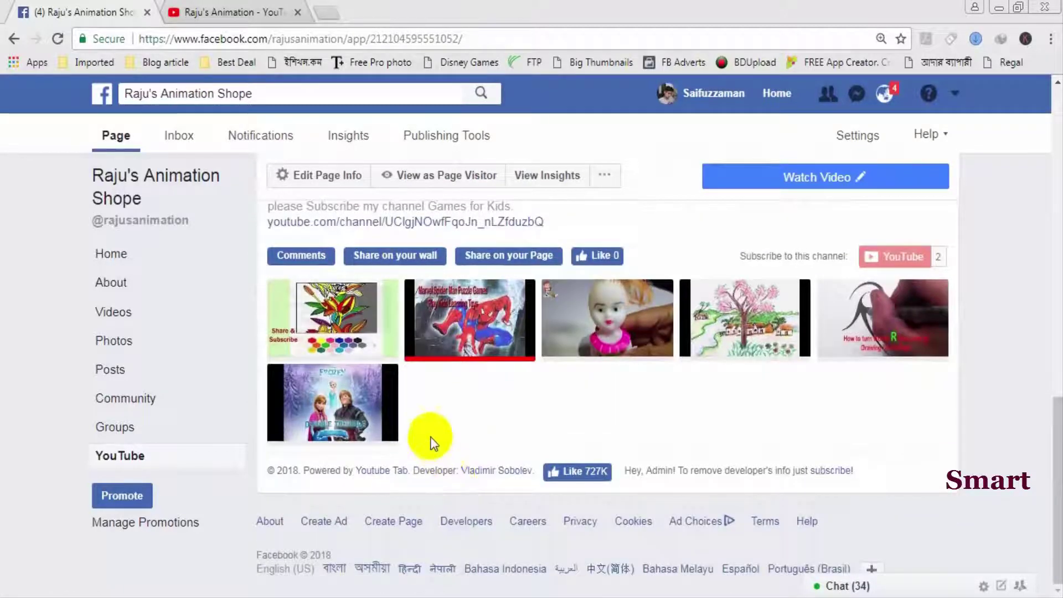
{"action": "scroll", "coordinate": [473, 443], "scroll_direction": "up", "scroll_amount": 5}
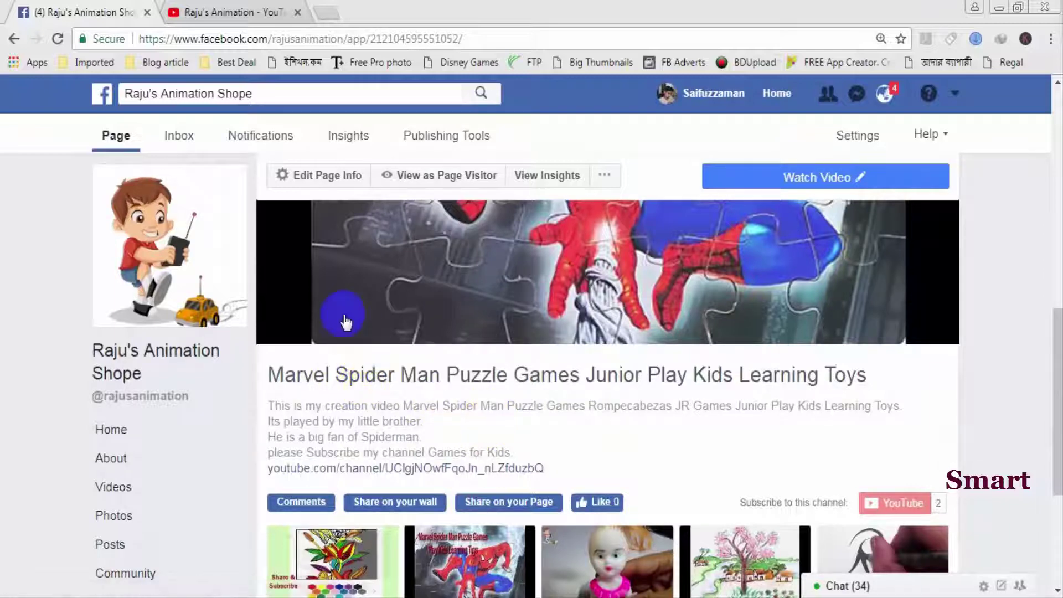
Go to the page's home view and reopen its YouTube tab to check the featured video
{"action": "left_click", "coordinate": [123, 136]}
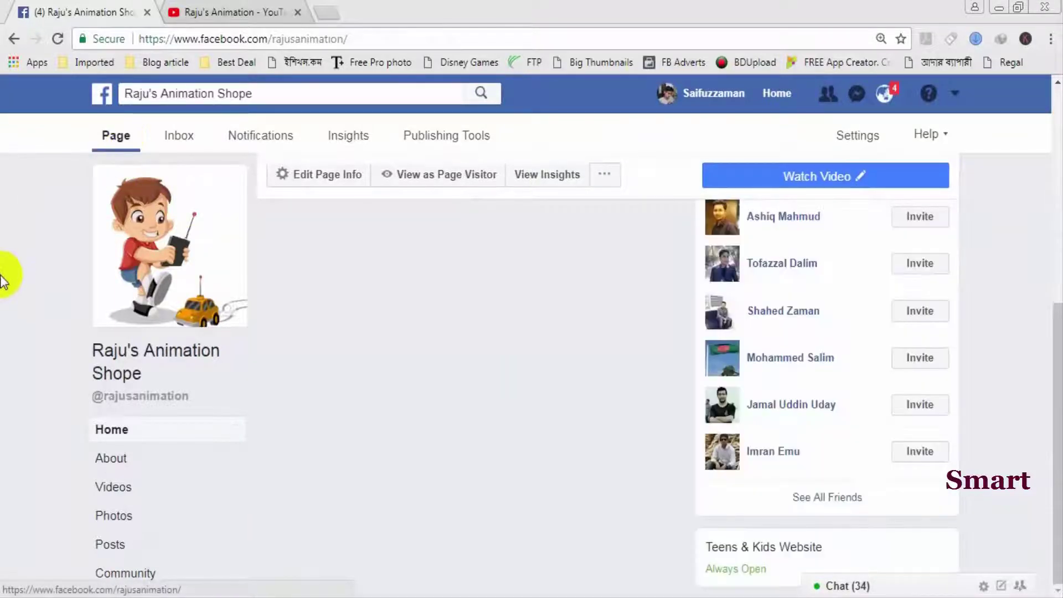
{"action": "scroll", "coordinate": [10, 280], "scroll_direction": "down", "scroll_amount": 3}
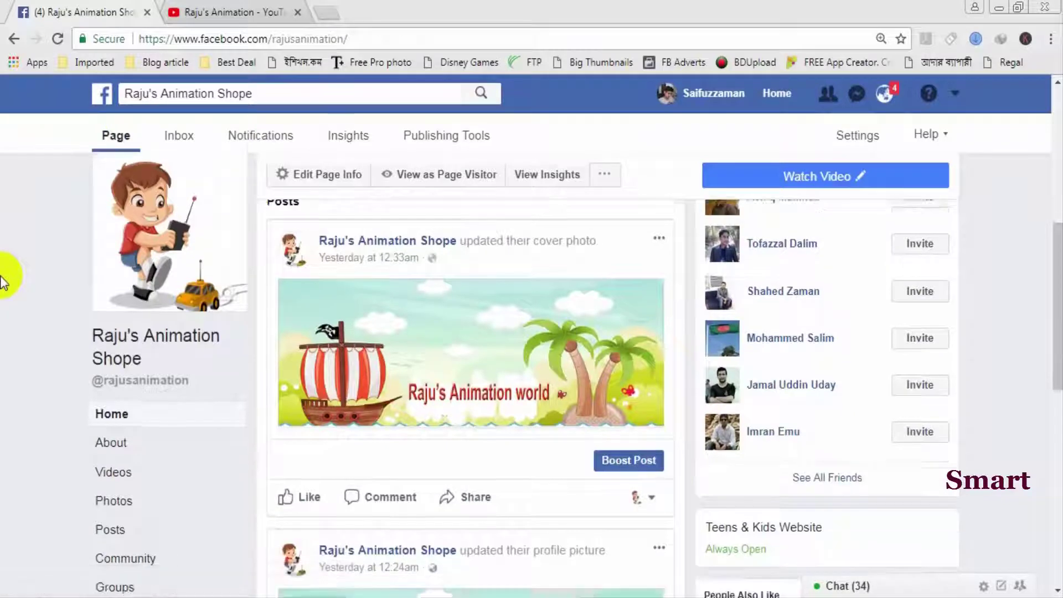
{"action": "left_click", "coordinate": [133, 453]}
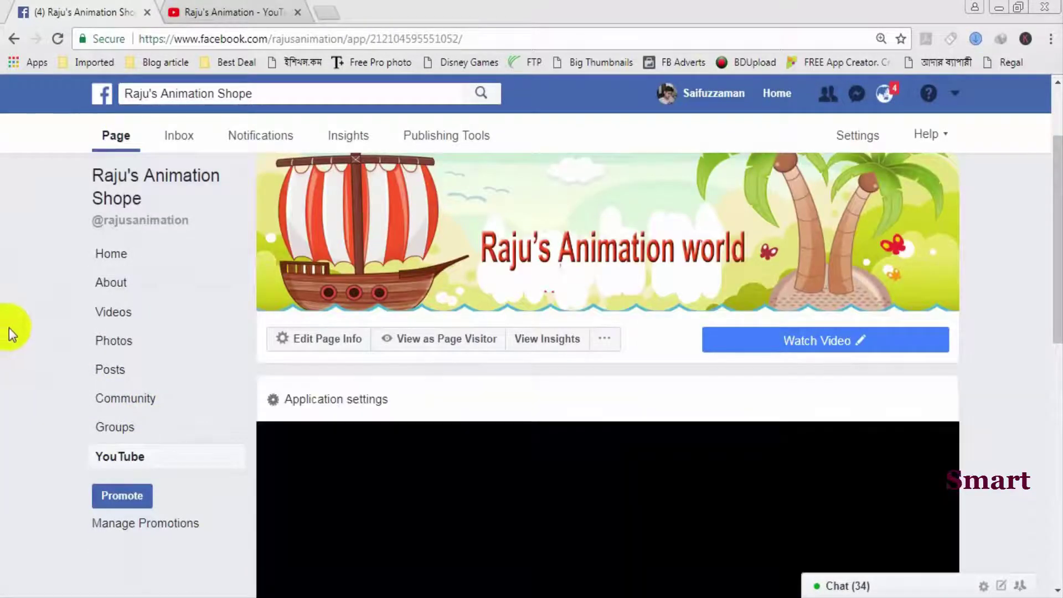
{"action": "scroll", "coordinate": [9, 328], "scroll_direction": "down", "scroll_amount": 3}
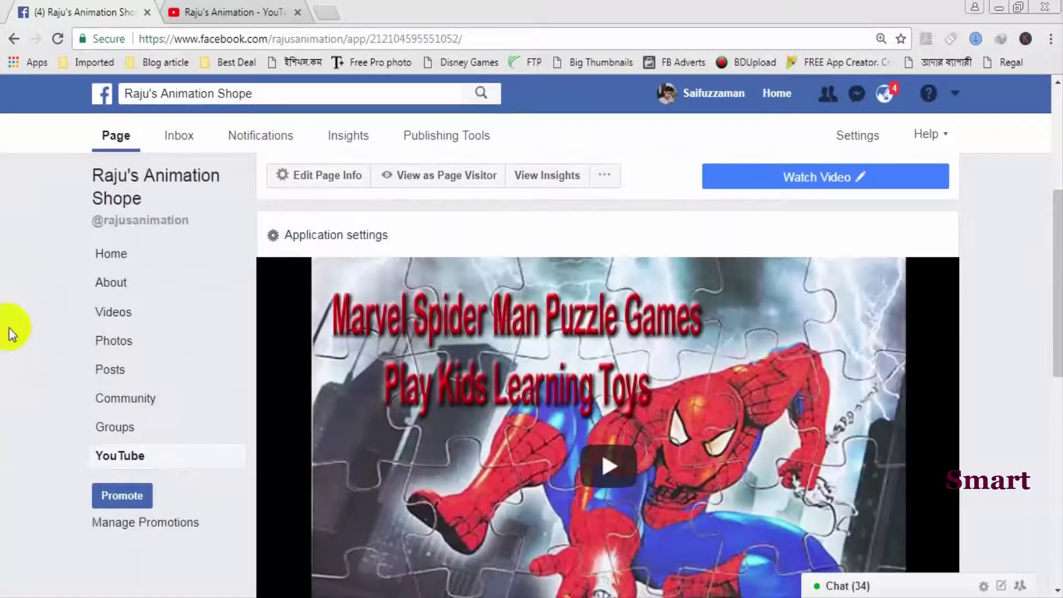
View the page as a visitor, inspect its YouTube tab down to the video thumbnails, and return to the page's management view
{"action": "left_click", "coordinate": [436, 176]}
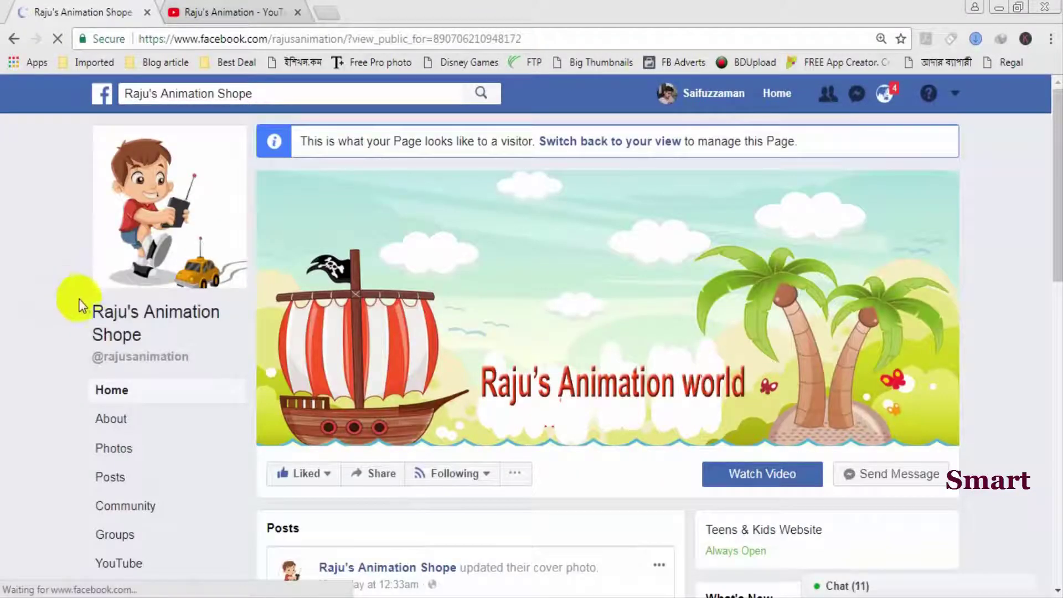
{"action": "scroll", "coordinate": [82, 303], "scroll_direction": "down", "scroll_amount": 3}
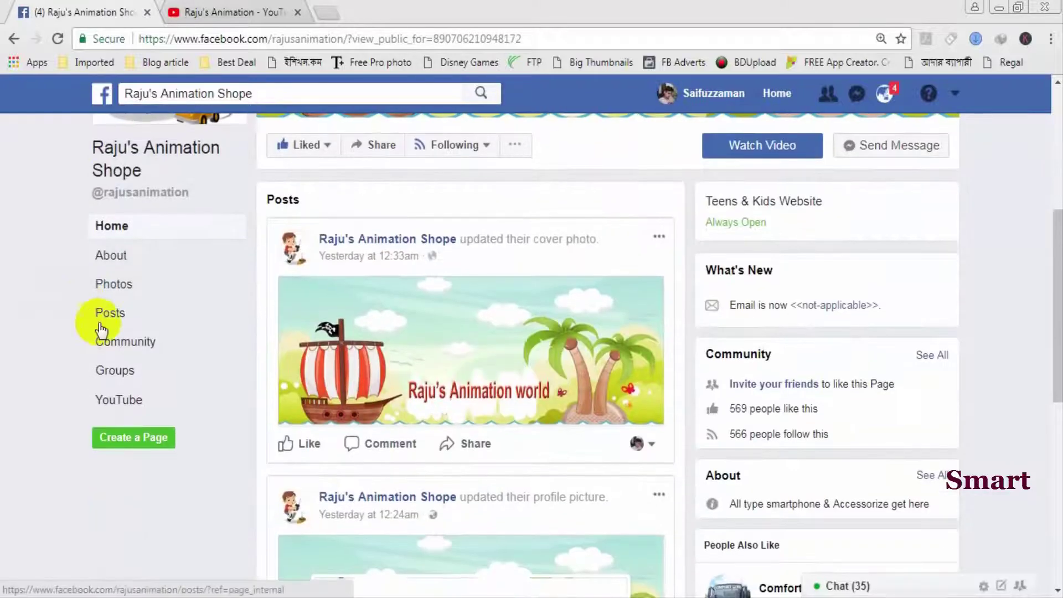
{"action": "left_click", "coordinate": [132, 402]}
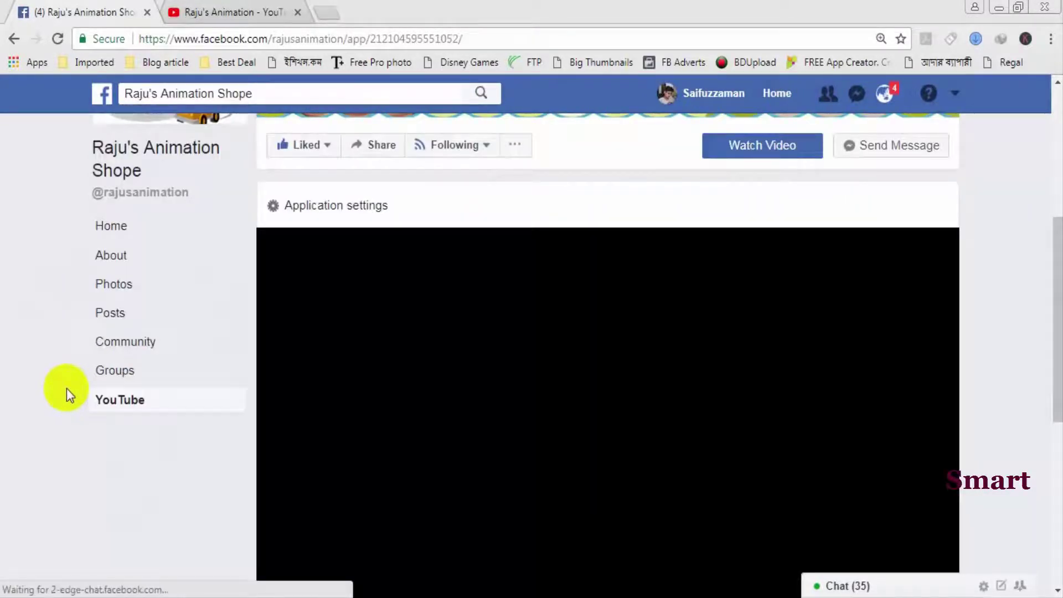
{"action": "scroll", "coordinate": [66, 387], "scroll_direction": "down", "scroll_amount": 5}
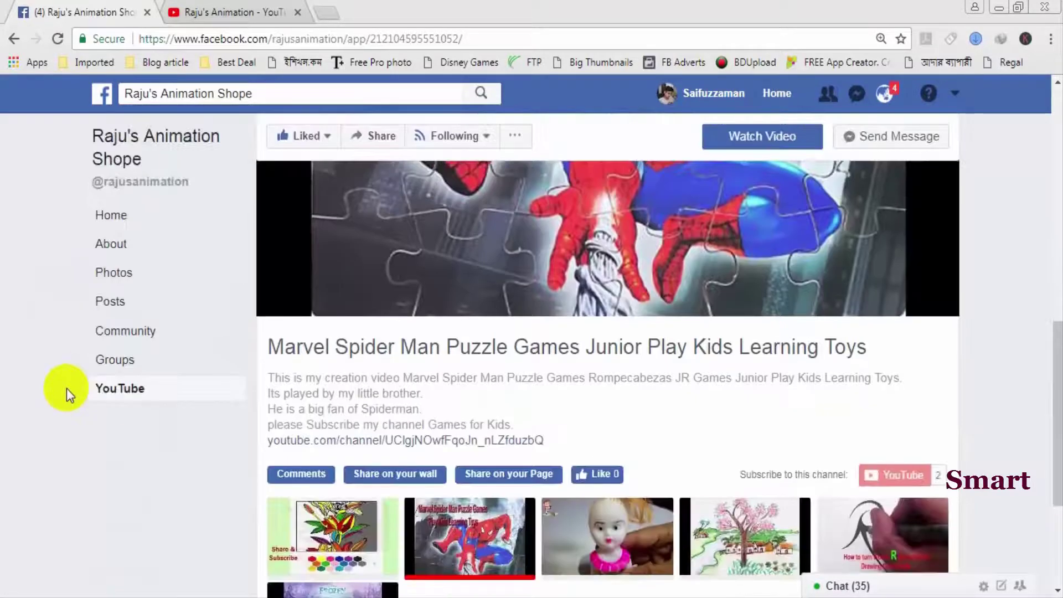
{"action": "scroll", "coordinate": [66, 393], "scroll_direction": "down", "scroll_amount": 5}
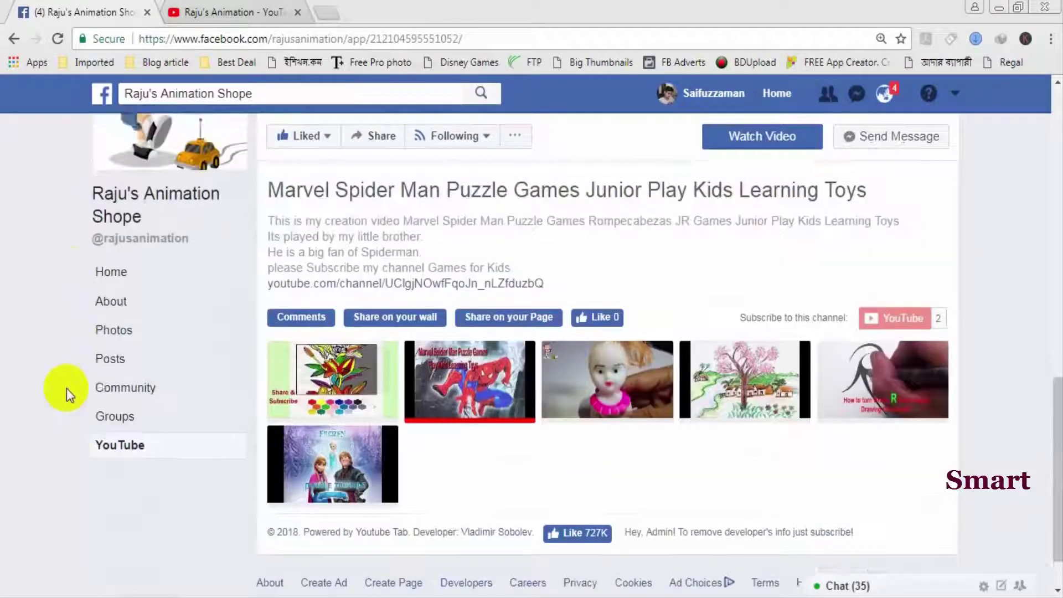
{"action": "scroll", "coordinate": [66, 387], "scroll_direction": "up", "scroll_amount": 3}
{"action": "scroll", "coordinate": [66, 388], "scroll_direction": "down", "scroll_amount": 3}
{"action": "scroll", "coordinate": [67, 388], "scroll_direction": "up", "scroll_amount": 3}
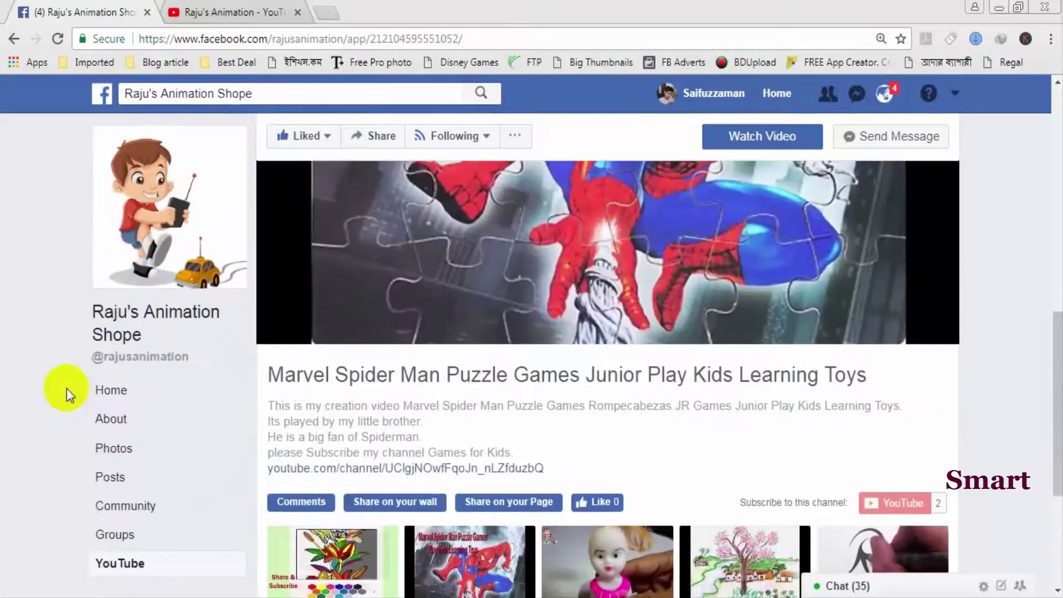
{"action": "scroll", "coordinate": [66, 388], "scroll_direction": "up", "scroll_amount": 4}
{"action": "scroll", "coordinate": [66, 388], "scroll_direction": "down", "scroll_amount": 2}
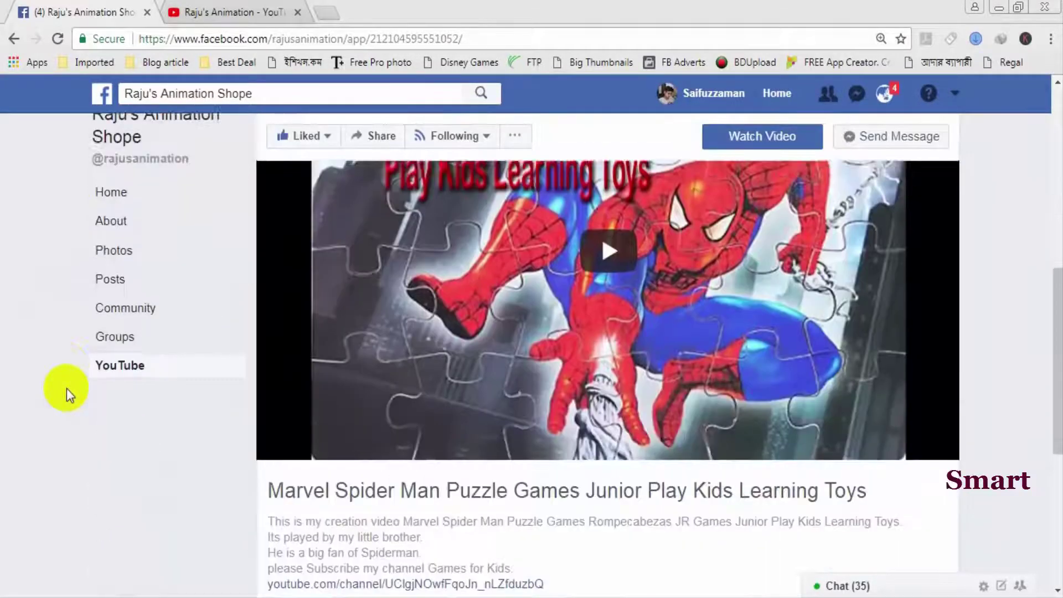
{"action": "scroll", "coordinate": [66, 390], "scroll_direction": "down", "scroll_amount": 3}
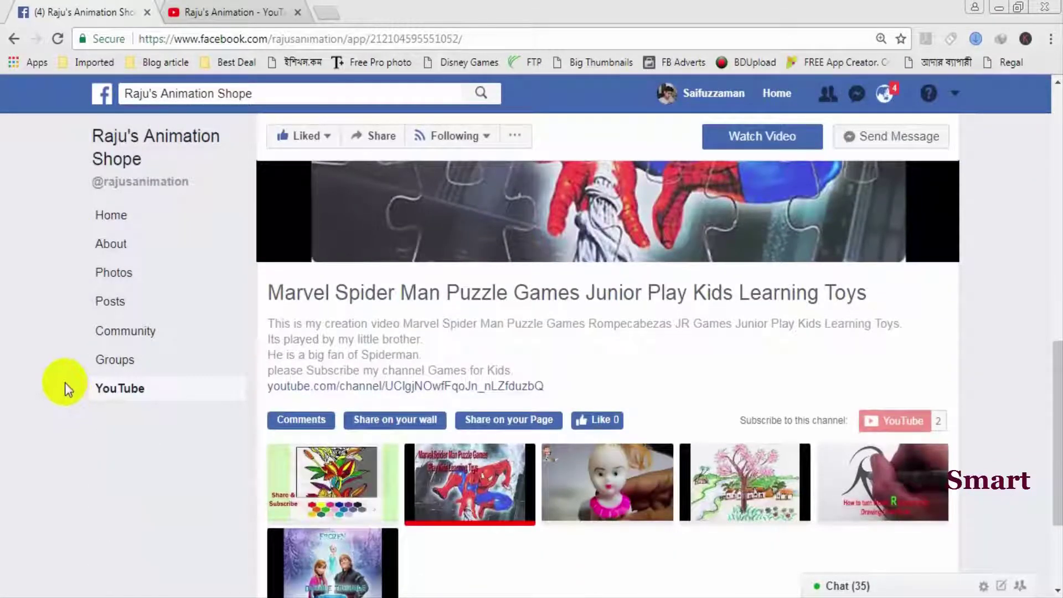
{"action": "scroll", "coordinate": [69, 380], "scroll_direction": "up", "scroll_amount": 3}
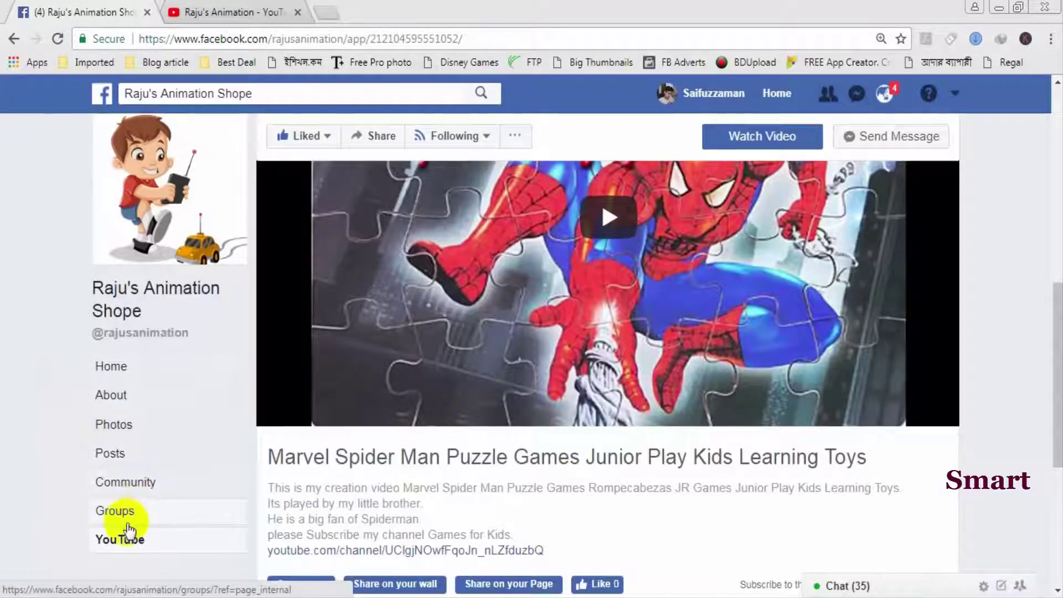
{"action": "key", "text": "alt+Left"}
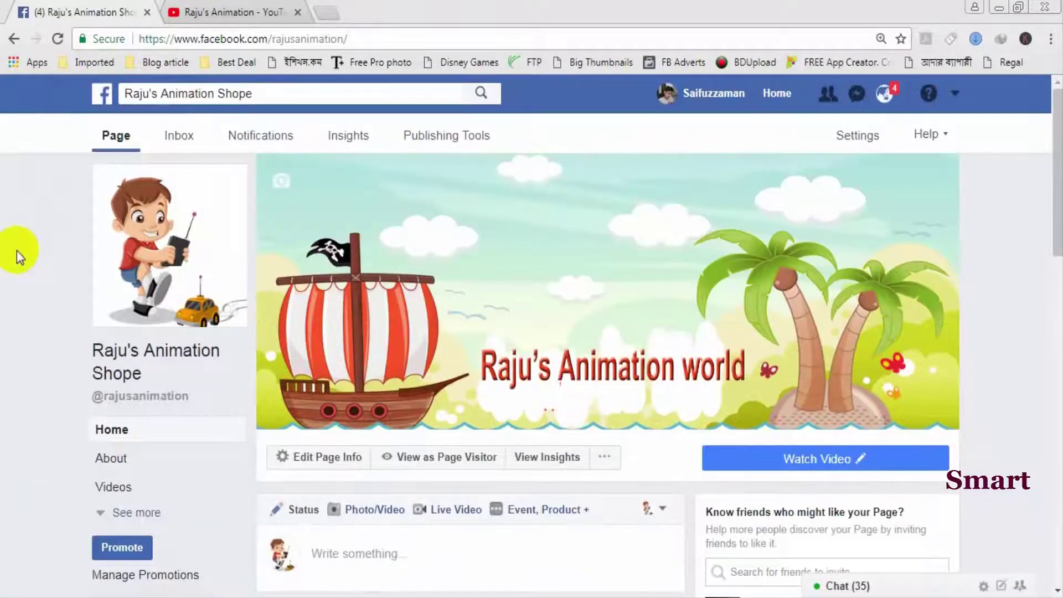
Move the YouTube tab directly below Home in the tab order of the page's Edit Page settings
{"action": "left_click", "coordinate": [846, 133]}
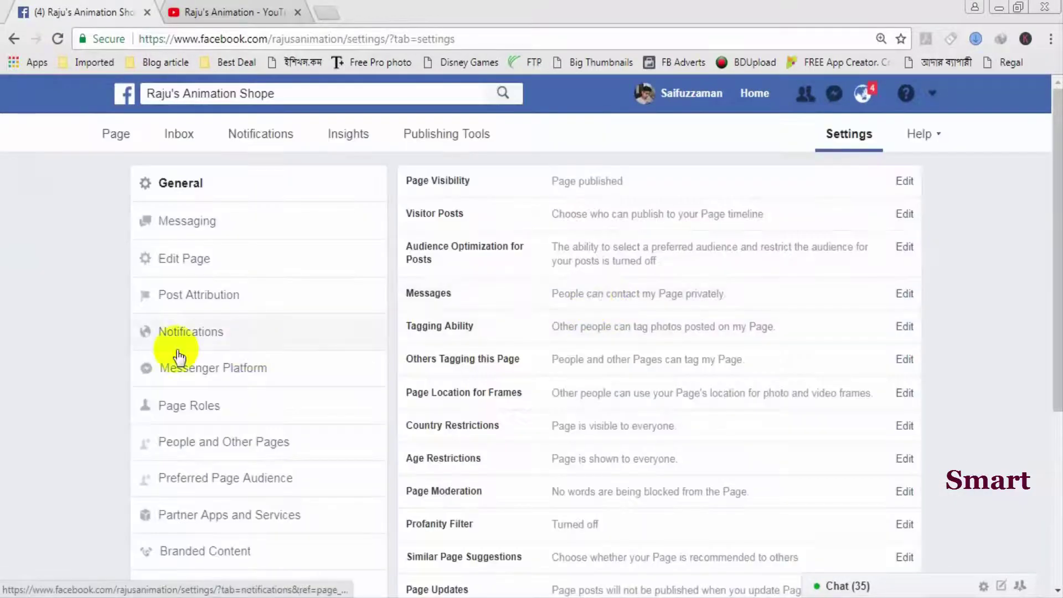
{"action": "left_click", "coordinate": [165, 264]}
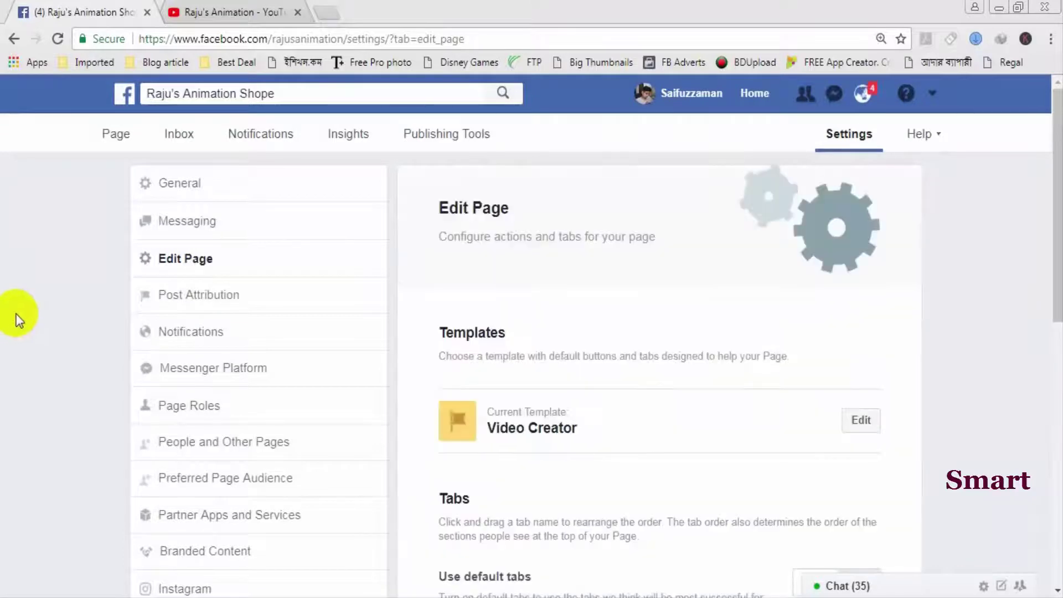
{"action": "scroll", "coordinate": [540, 394], "scroll_direction": "down", "scroll_amount": 5}
{"action": "scroll", "coordinate": [437, 394], "scroll_direction": "down", "scroll_amount": 5}
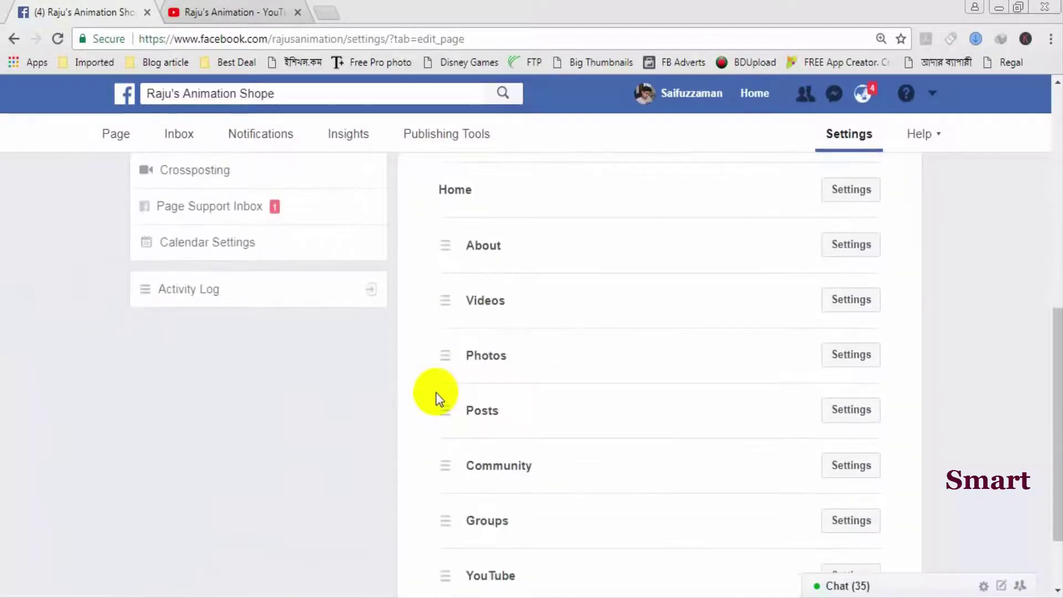
{"action": "scroll", "coordinate": [436, 393], "scroll_direction": "down", "scroll_amount": 3}
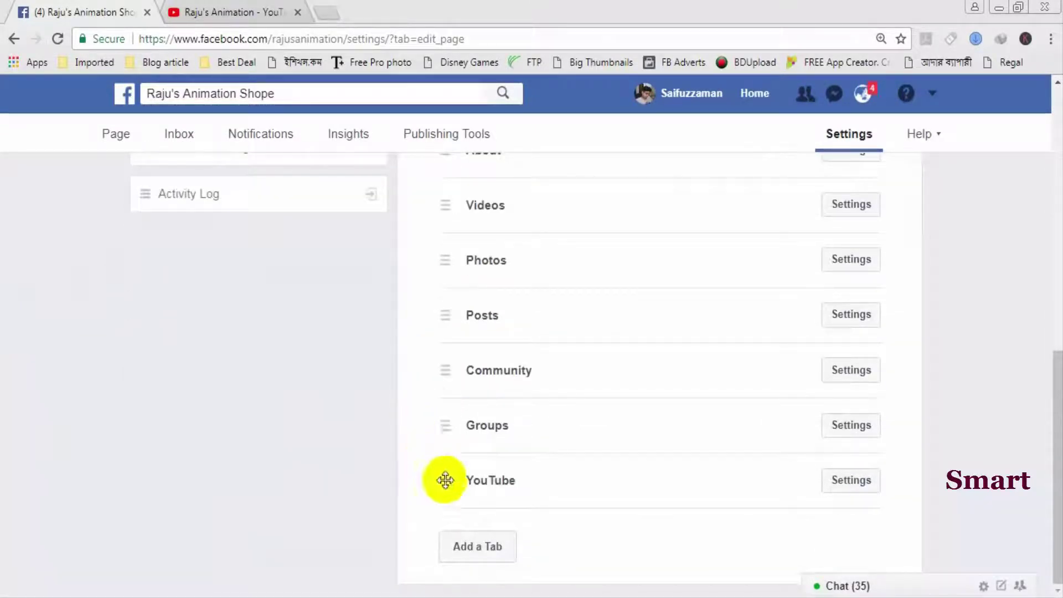
{"action": "left_click_drag", "start_coordinate": [446, 481], "coordinate": [447, 198]}
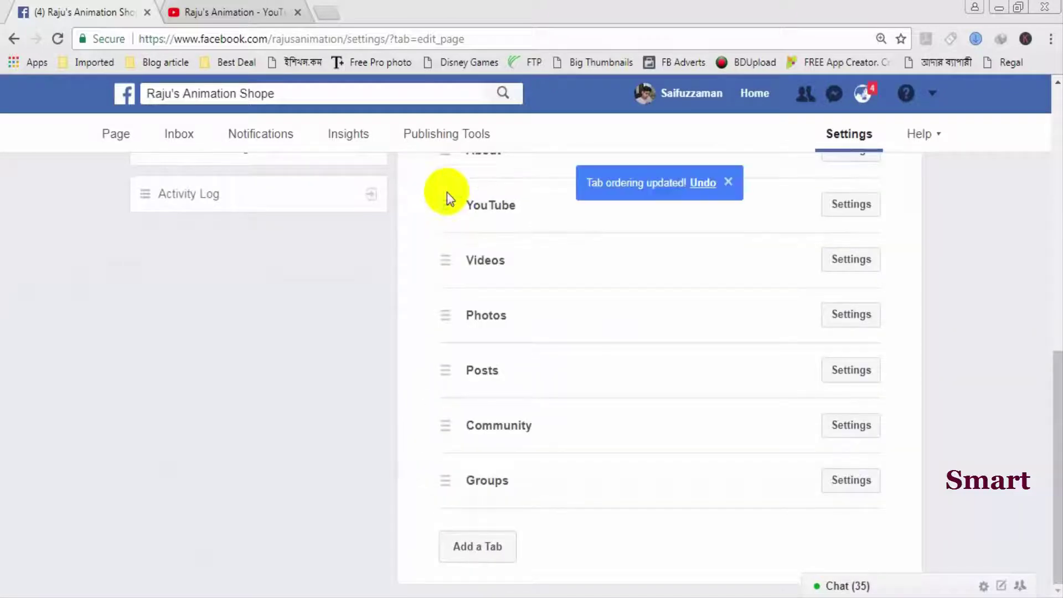
{"action": "scroll", "coordinate": [447, 198], "scroll_direction": "up", "scroll_amount": 2}
{"action": "left_click_drag", "start_coordinate": [439, 288], "coordinate": [443, 226]}
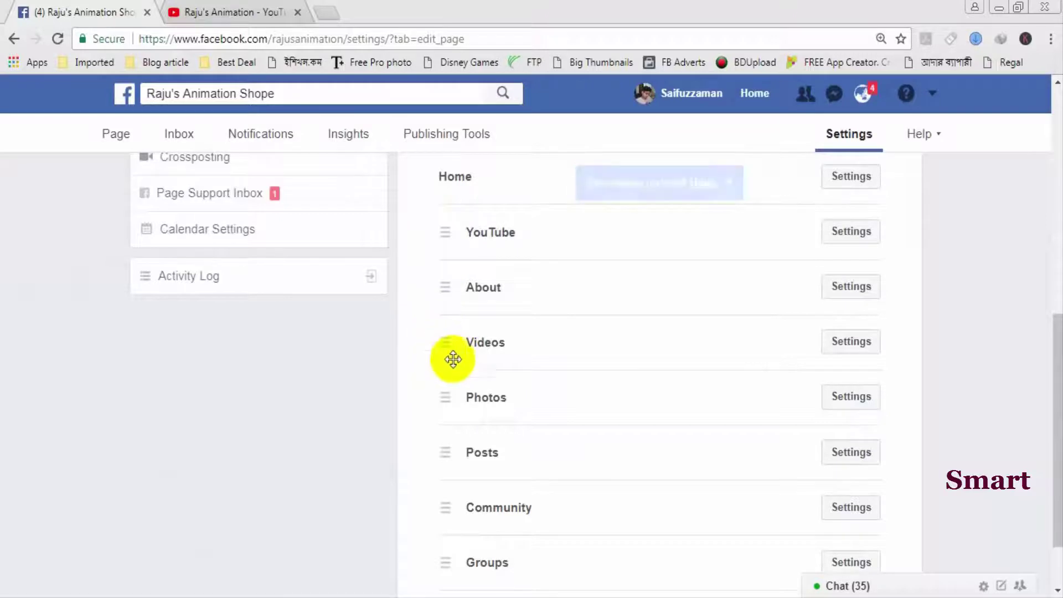
Review the tab list in the Edit Page settings and check the YouTube tab's place on the page itself
{"action": "scroll", "coordinate": [994, 404], "scroll_direction": "down", "scroll_amount": 1}
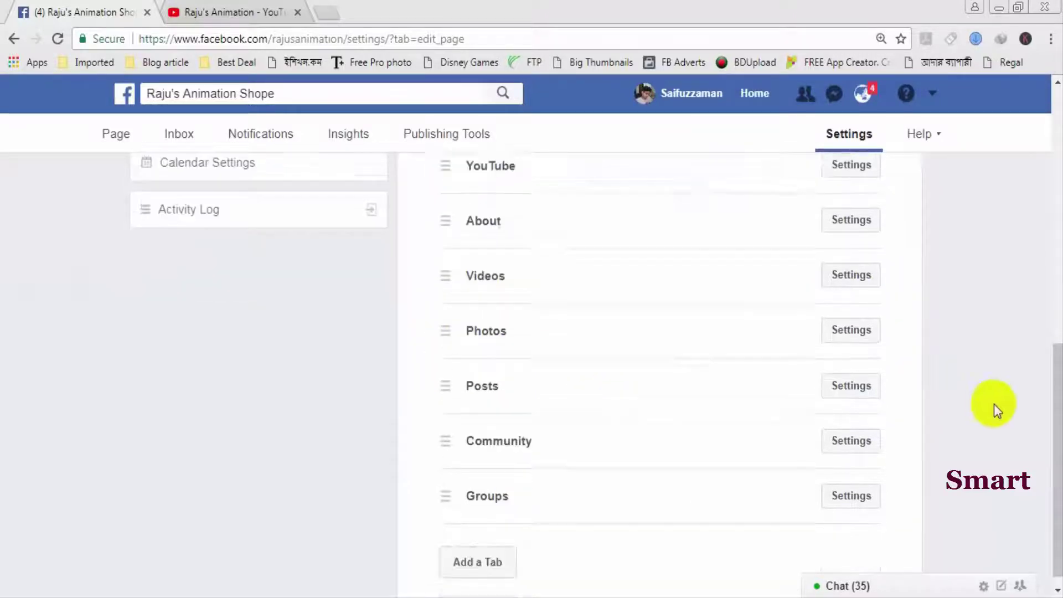
{"action": "scroll", "coordinate": [202, 329], "scroll_direction": "up", "scroll_amount": 6}
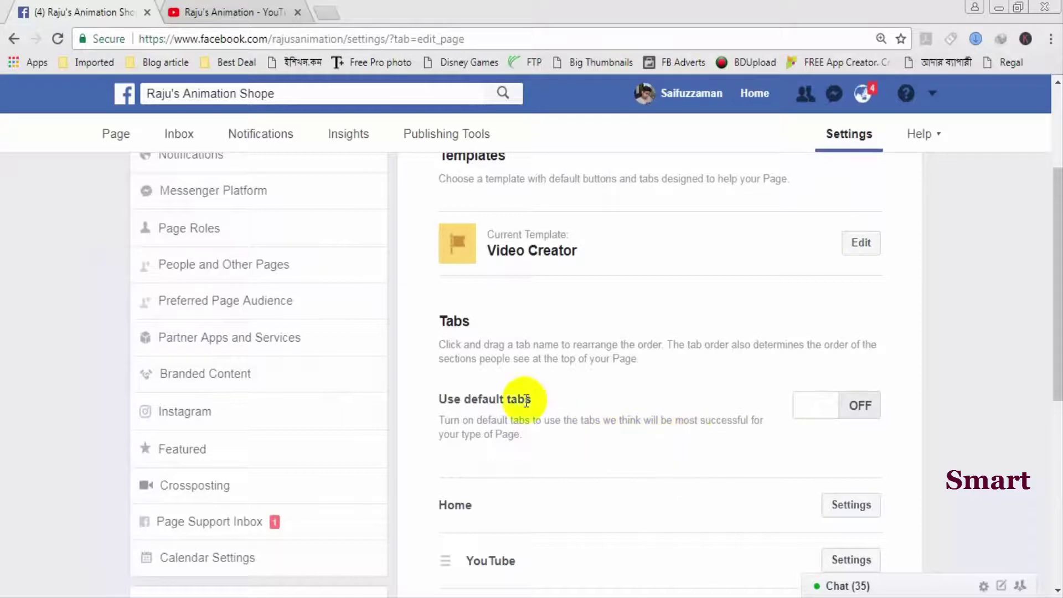
{"action": "scroll", "coordinate": [435, 364], "scroll_direction": "up", "scroll_amount": 2}
{"action": "scroll", "coordinate": [443, 377], "scroll_direction": "down", "scroll_amount": 2}
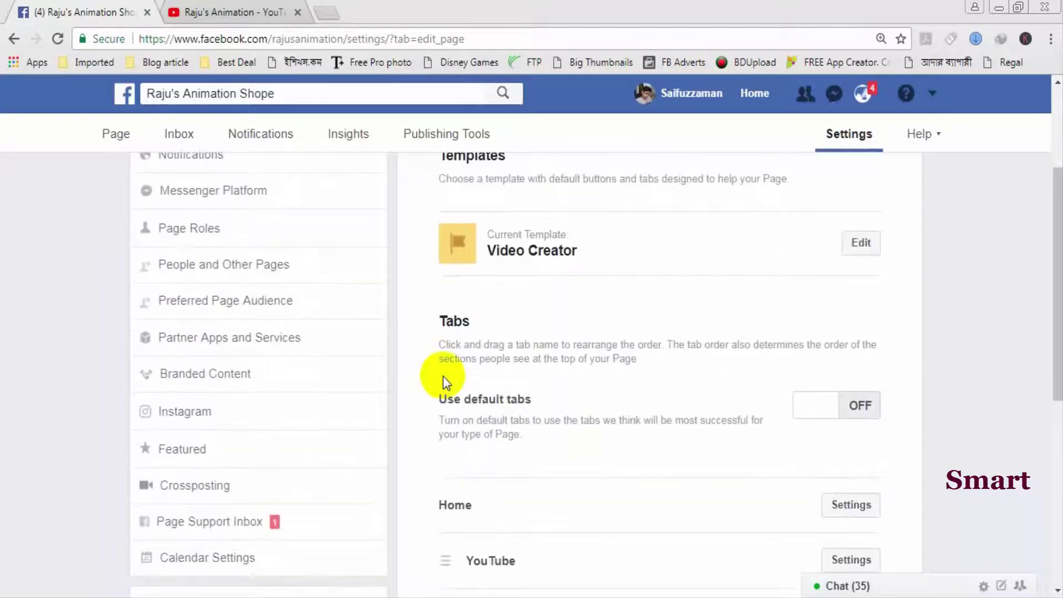
{"action": "scroll", "coordinate": [399, 349], "scroll_direction": "up", "scroll_amount": 3}
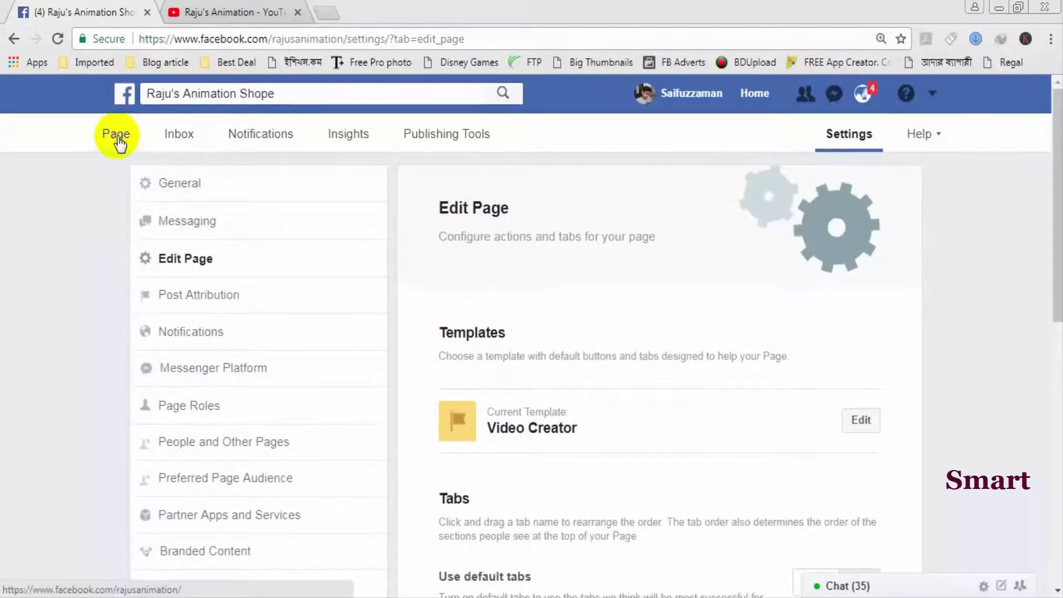
{"action": "left_click", "coordinate": [115, 135]}
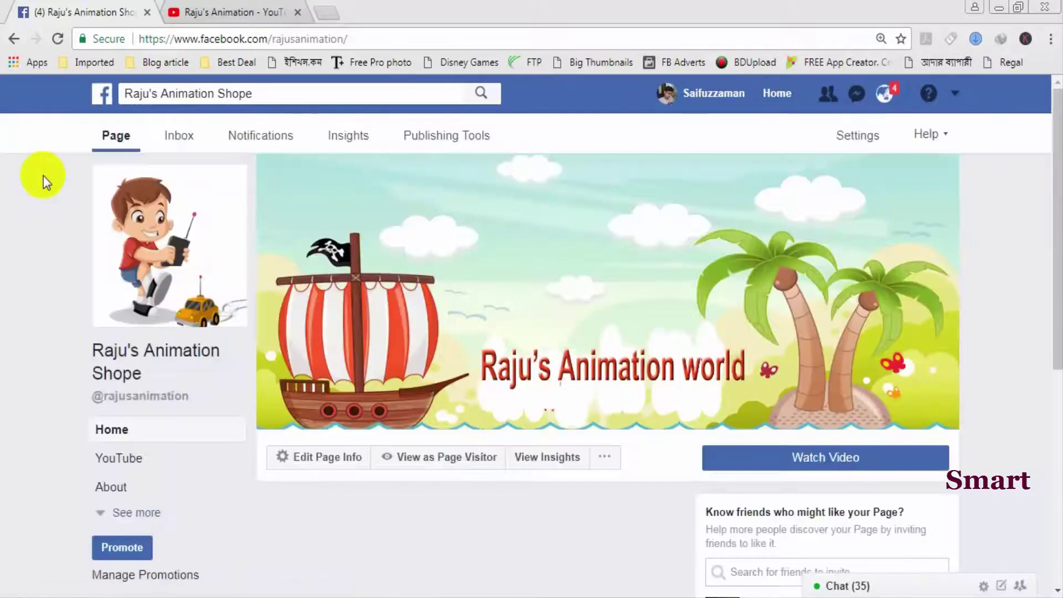
{"action": "scroll", "coordinate": [33, 210], "scroll_direction": "down", "scroll_amount": 4}
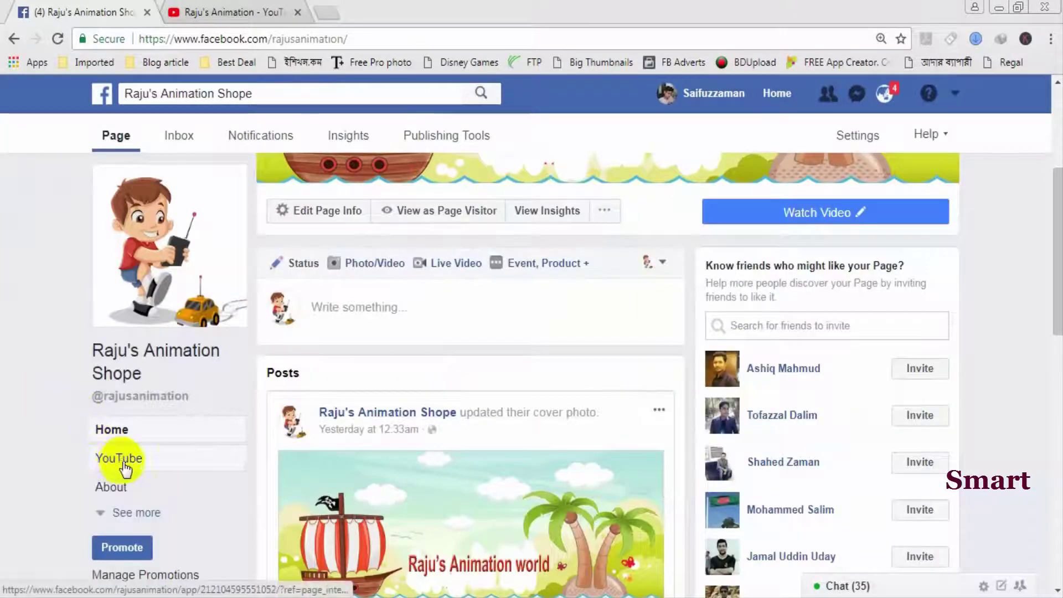
Edit the page's call-to-action button, choosing Watch Video under Learn more about your business, and proceed to its destination options
{"action": "scroll", "coordinate": [55, 347], "scroll_direction": "up", "scroll_amount": 3}
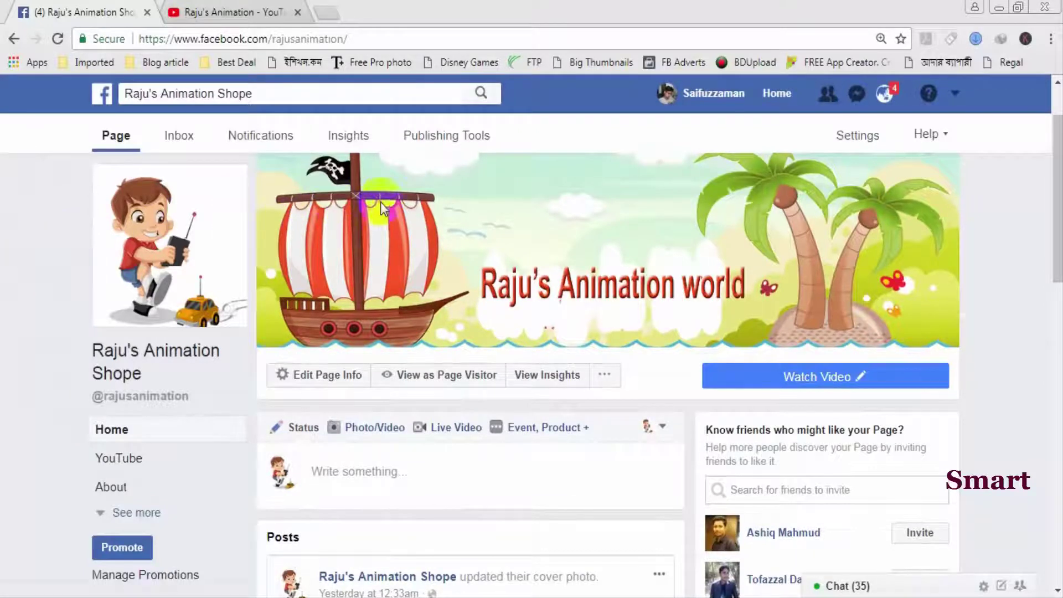
{"action": "mouse_move", "coordinate": [817, 381]}
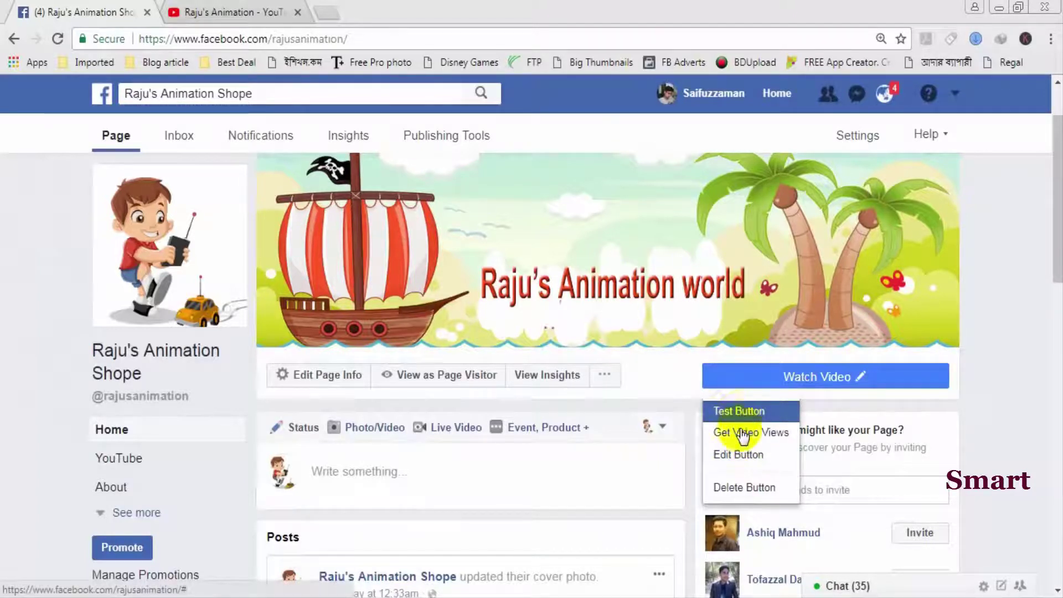
{"action": "left_click", "coordinate": [738, 456]}
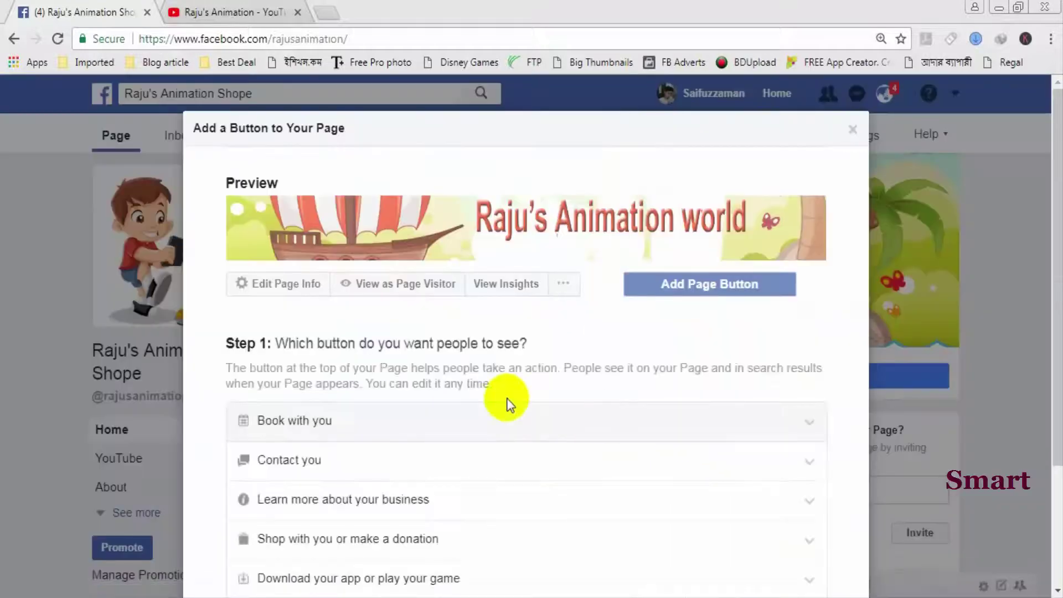
{"action": "scroll", "coordinate": [277, 418], "scroll_direction": "down", "scroll_amount": 1}
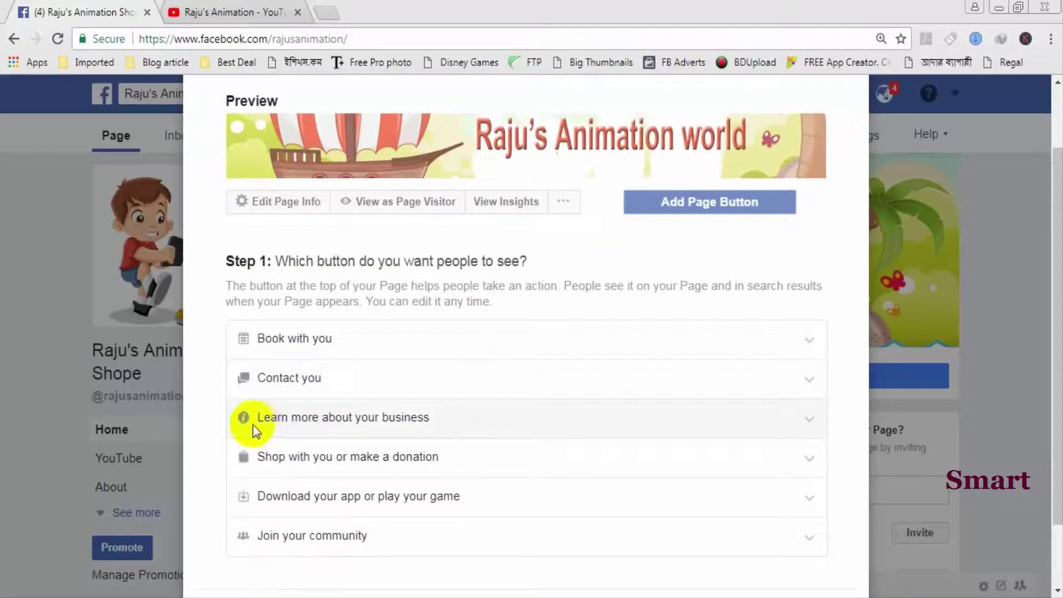
{"action": "left_click", "coordinate": [309, 417]}
{"action": "scroll", "coordinate": [344, 416], "scroll_direction": "down", "scroll_amount": 1}
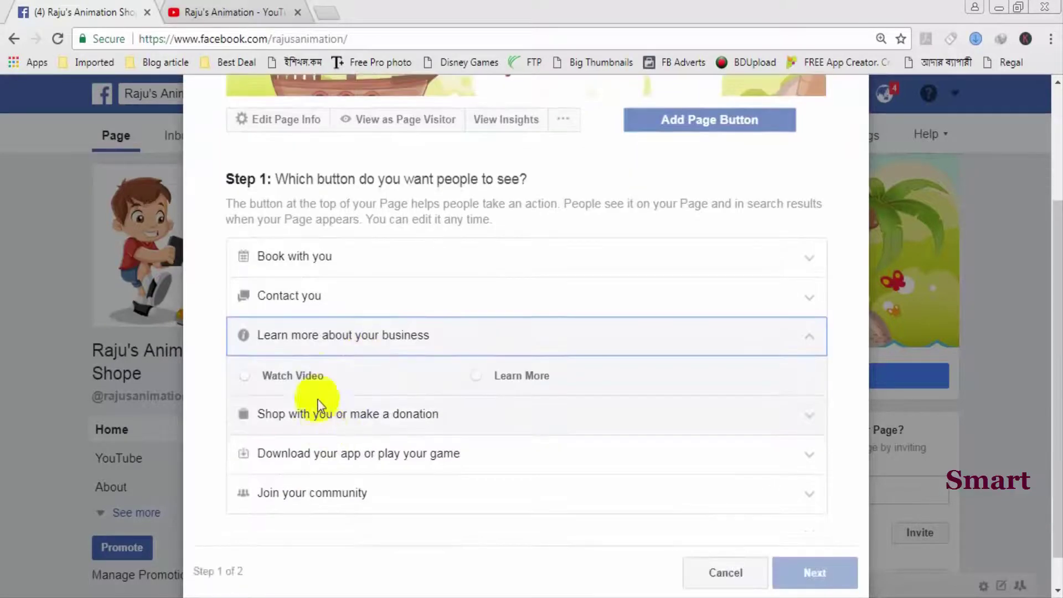
{"action": "left_click", "coordinate": [313, 376]}
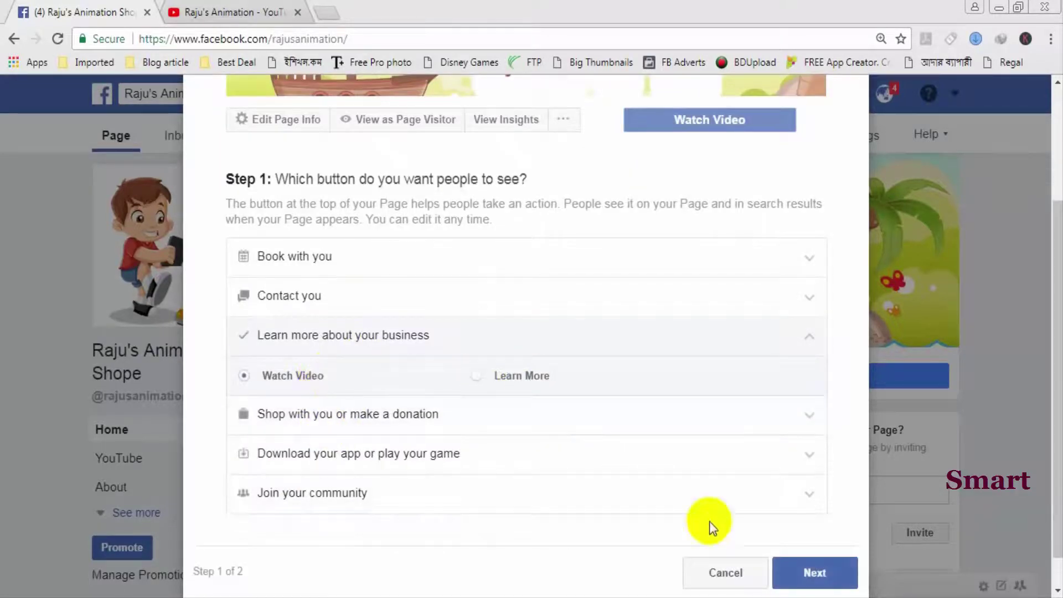
{"action": "left_click", "coordinate": [812, 571]}
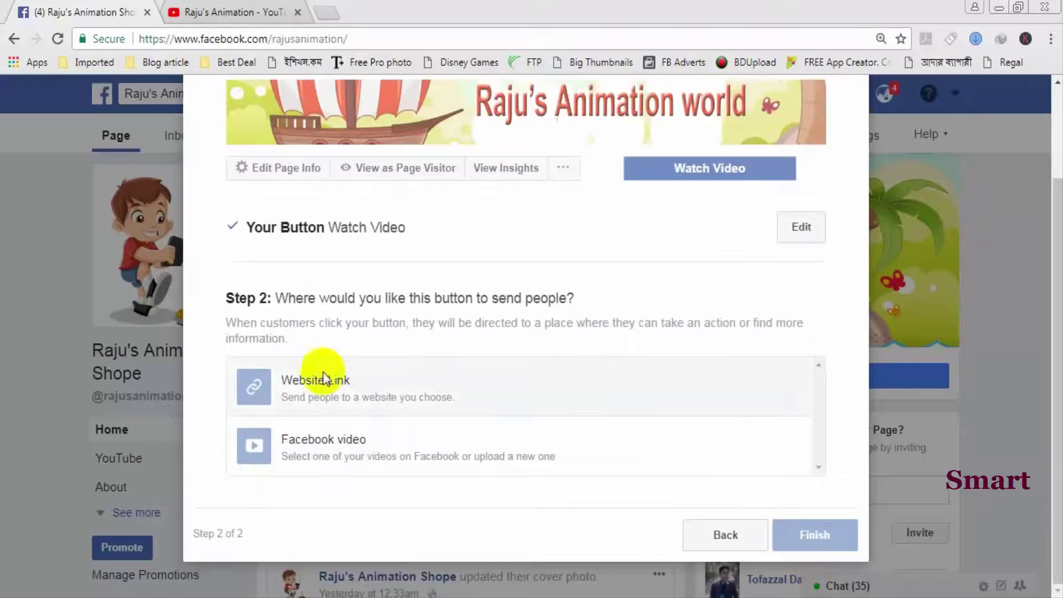
Choose Website Link as the button's destination and copy the Raju's Animation channel's web address from YouTube
{"action": "left_click", "coordinate": [299, 382]}
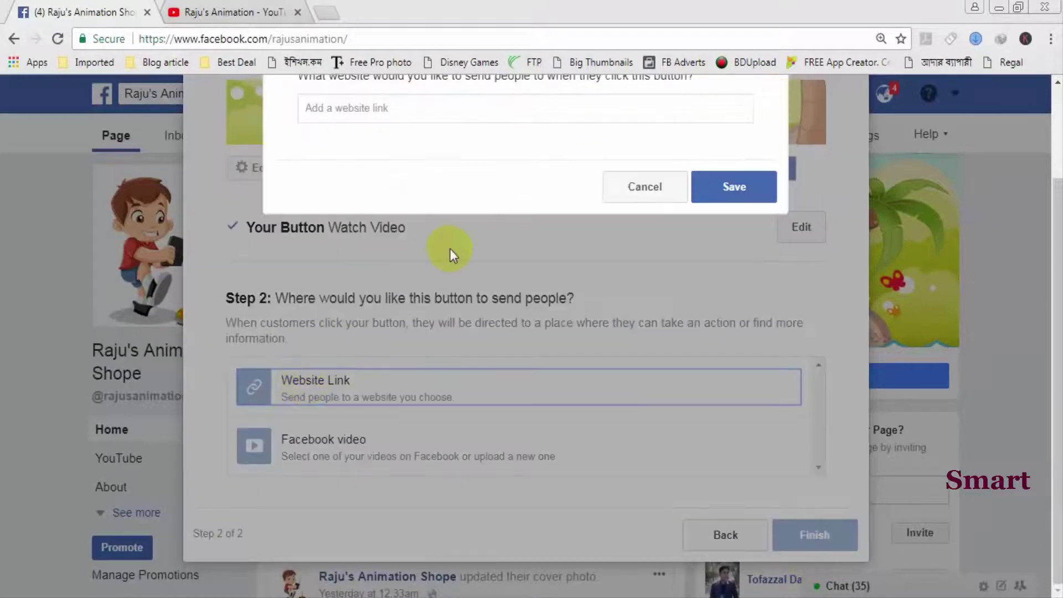
{"action": "left_click", "coordinate": [268, 10]}
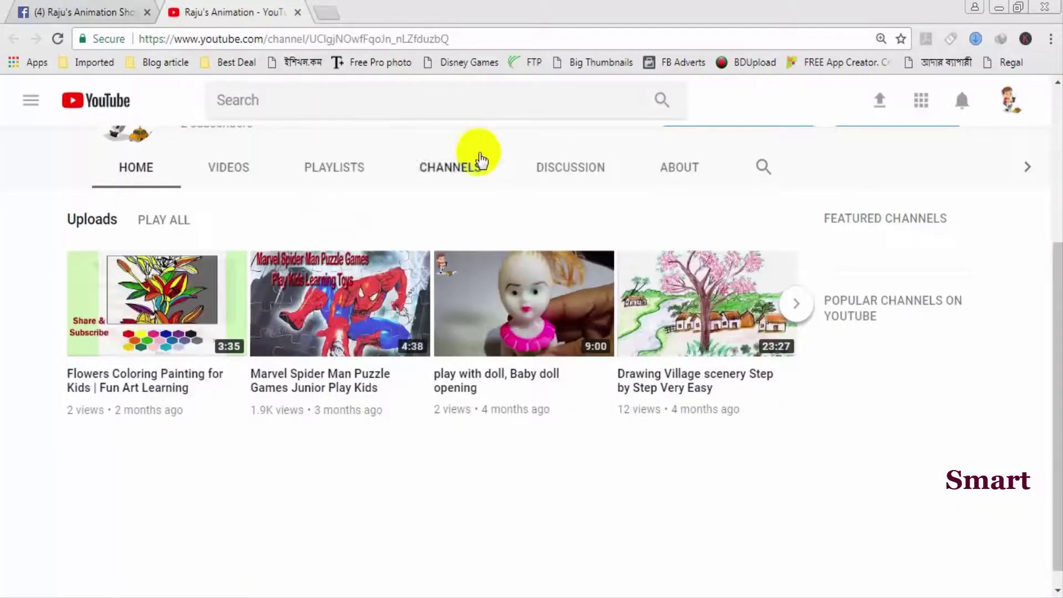
{"action": "scroll", "coordinate": [481, 160], "scroll_direction": "up", "scroll_amount": 1}
{"action": "left_click_drag", "start_coordinate": [451, 35], "coordinate": [152, 28]}
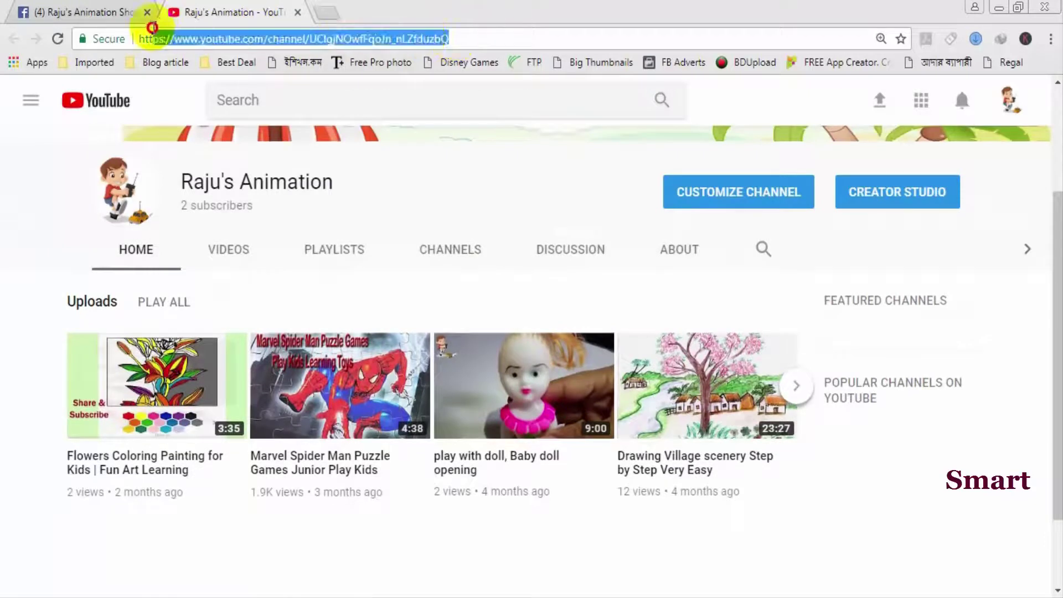
{"action": "right_click", "coordinate": [200, 43]}
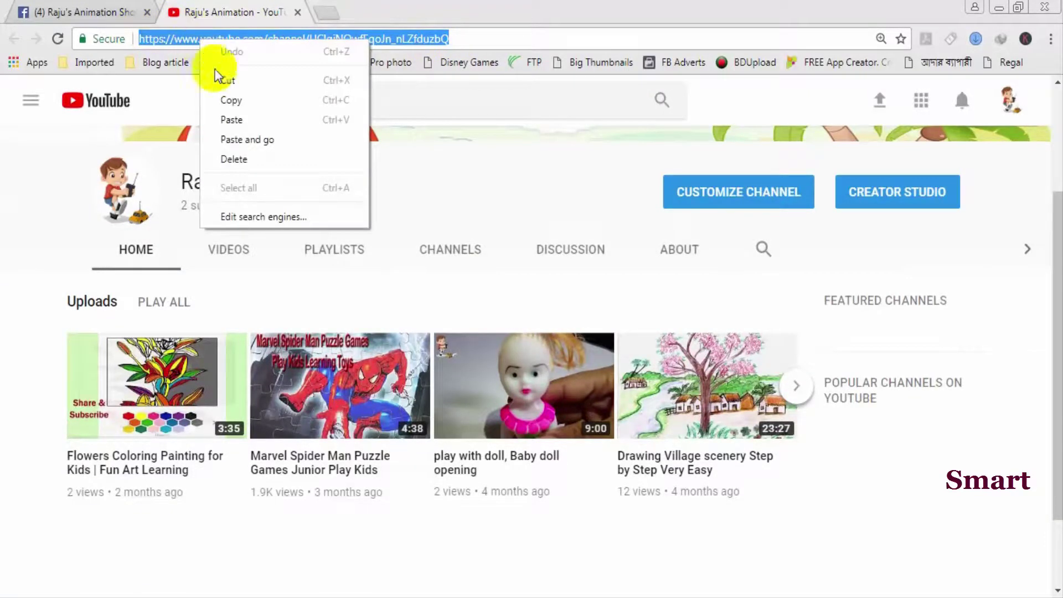
{"action": "left_click", "coordinate": [233, 100]}
Back on Facebook, paste the channel address as the button's website link, save it and finish the button setup
{"action": "left_click", "coordinate": [96, 16]}
{"action": "left_click", "coordinate": [352, 188]}
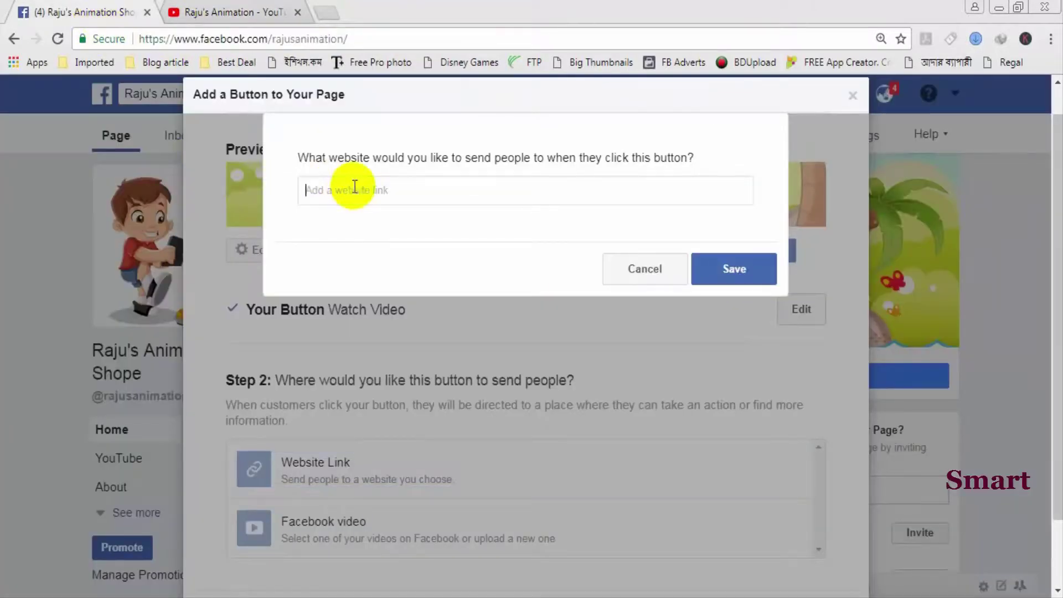
{"action": "key", "text": "ctrl+v"}
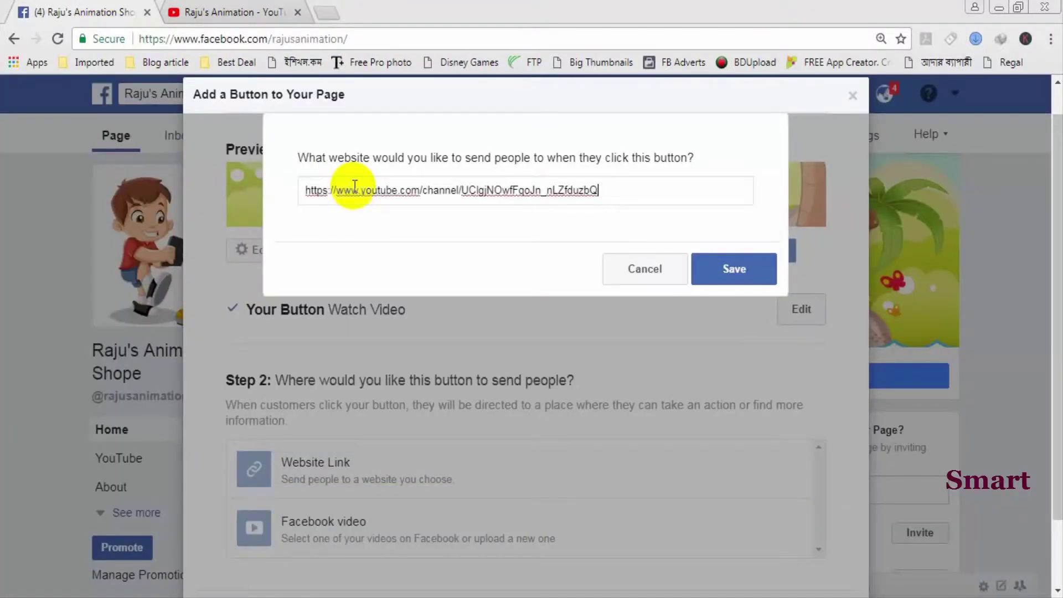
{"action": "left_click", "coordinate": [741, 270]}
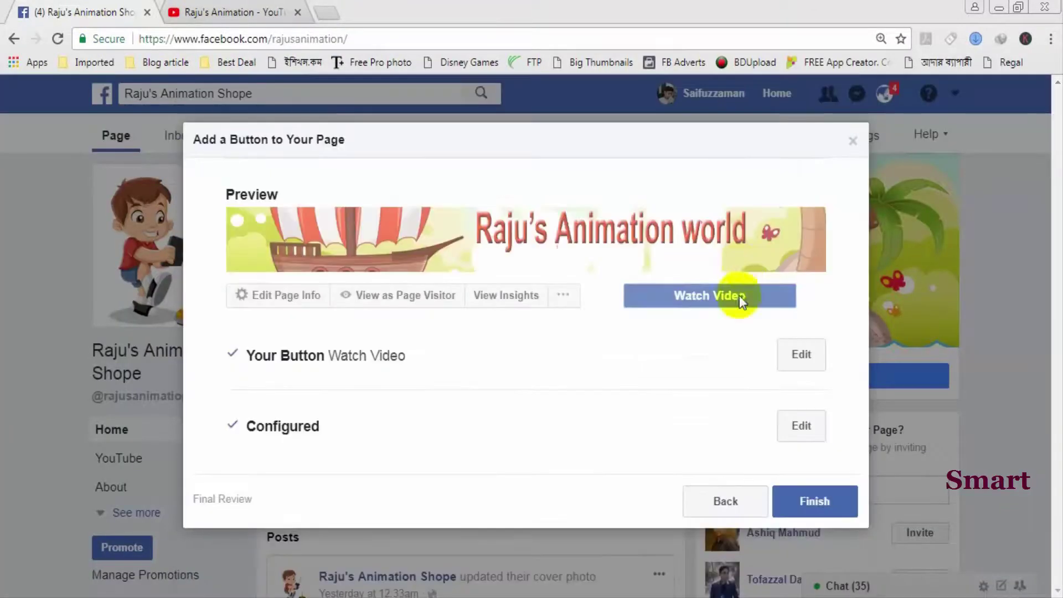
{"action": "left_click", "coordinate": [808, 501]}
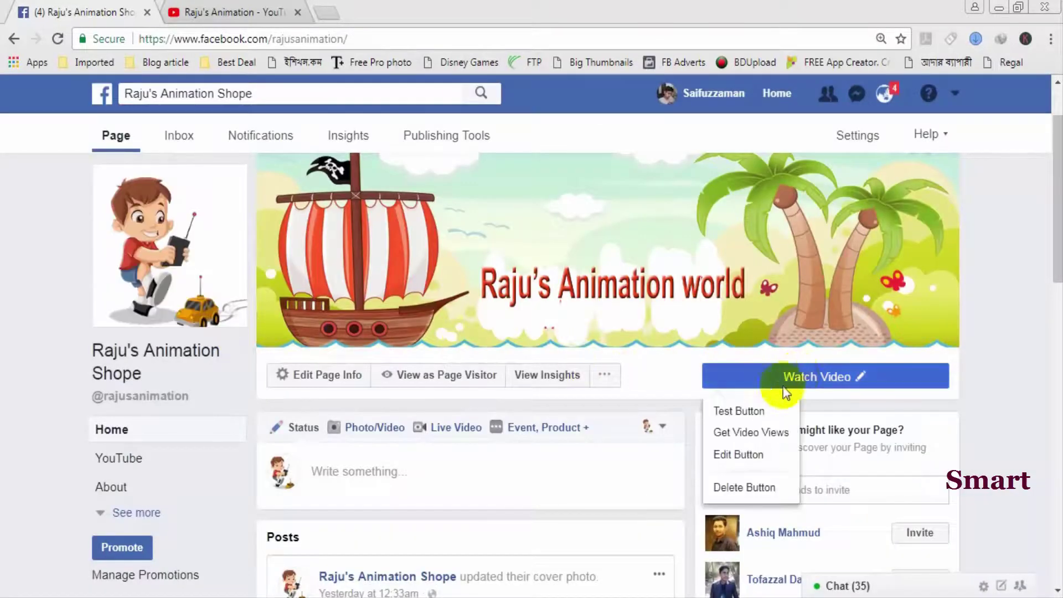
Test the Watch Video button and look through the YouTube channel page it opens
{"action": "left_click", "coordinate": [743, 410]}
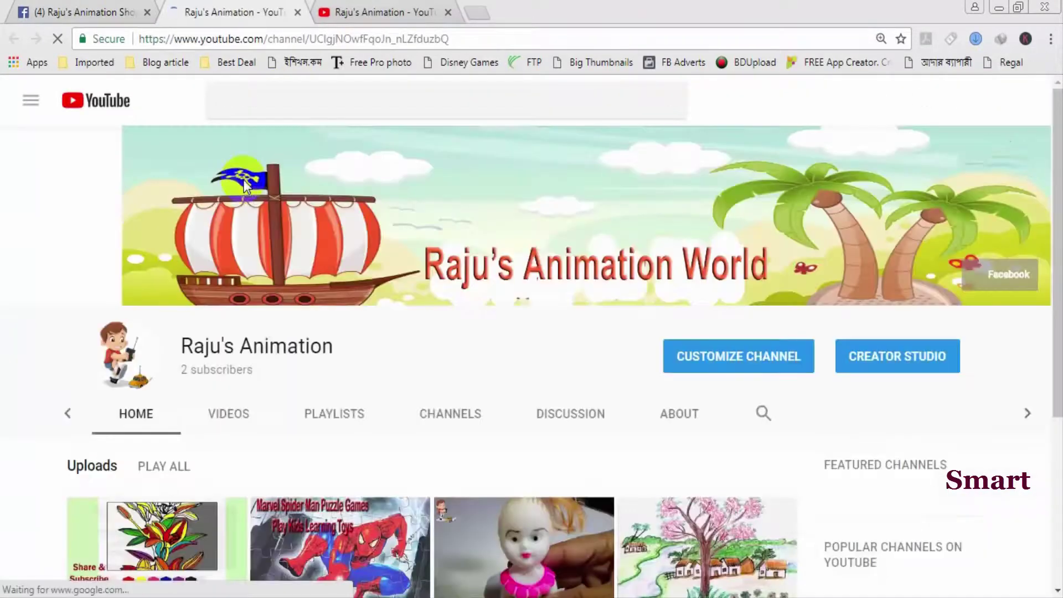
{"action": "scroll", "coordinate": [224, 296], "scroll_direction": "down", "scroll_amount": 2}
{"action": "scroll", "coordinate": [225, 300], "scroll_direction": "down", "scroll_amount": 4}
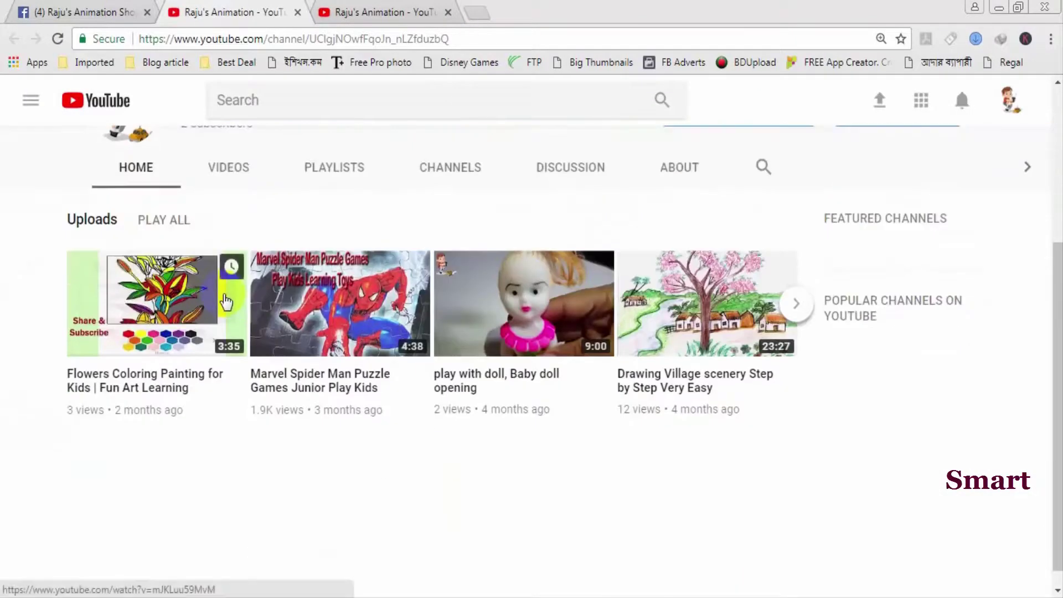
{"action": "scroll", "coordinate": [226, 301], "scroll_direction": "up", "scroll_amount": 5}
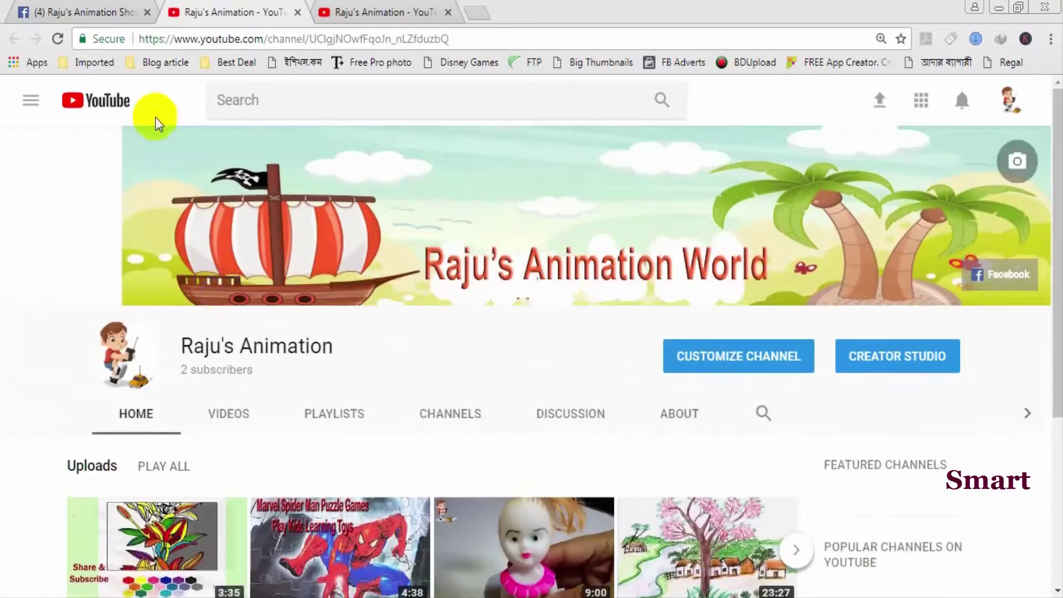